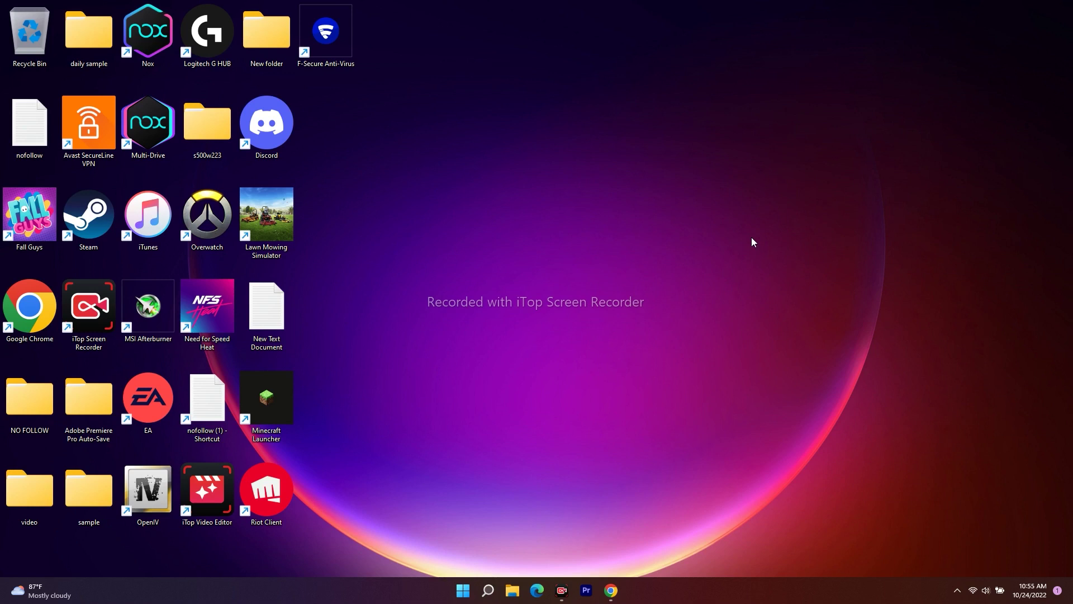
Launch Steam from the desktop, dismiss its news window, maximize the main window and show the game library.
click(91, 233)
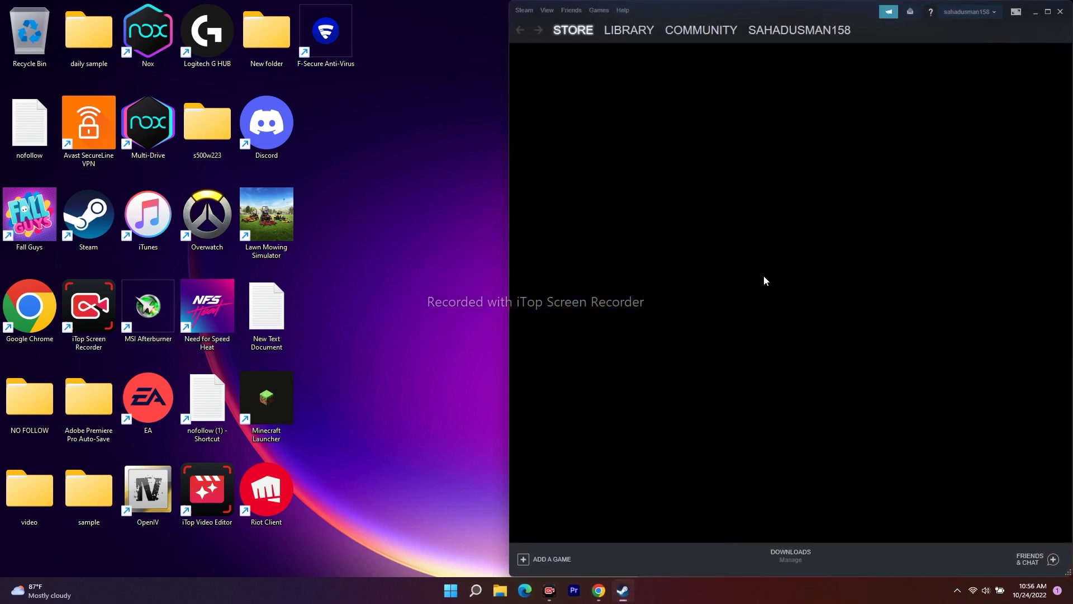
click(1035, 12)
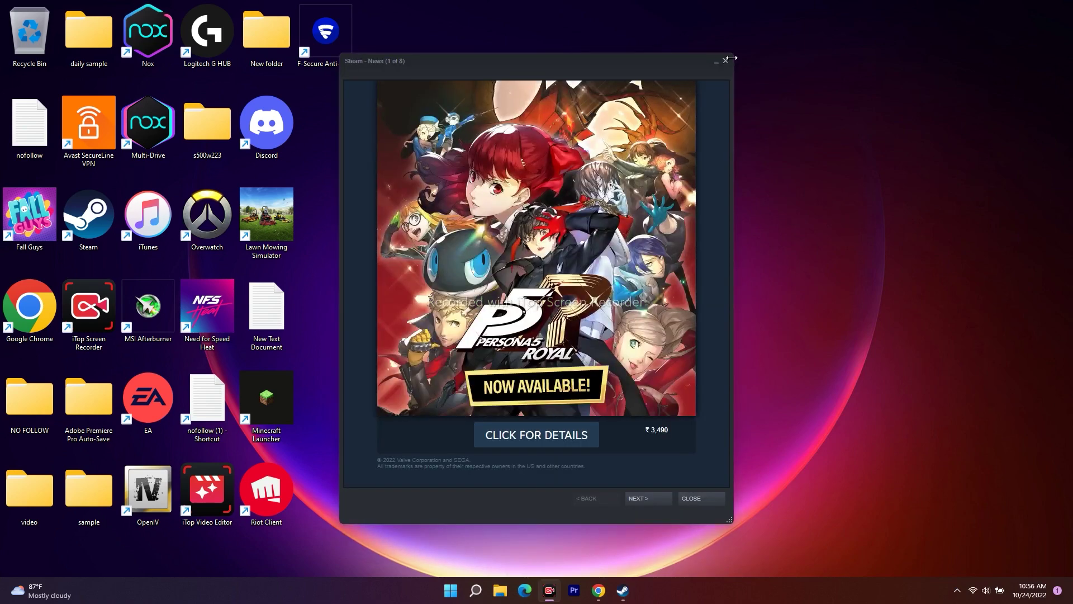
click(726, 61)
click(623, 590)
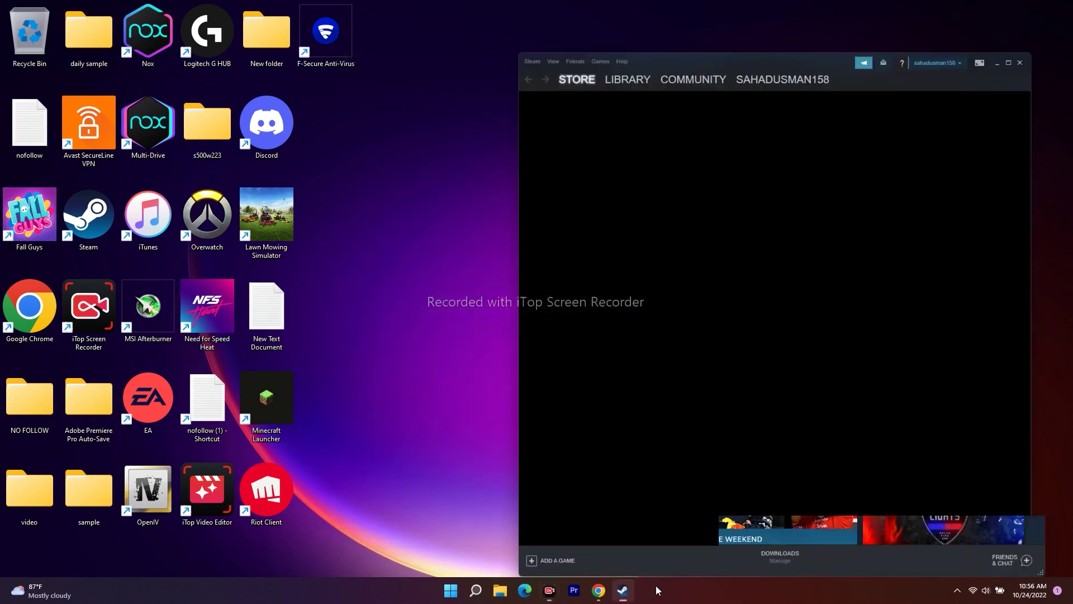
click(1048, 11)
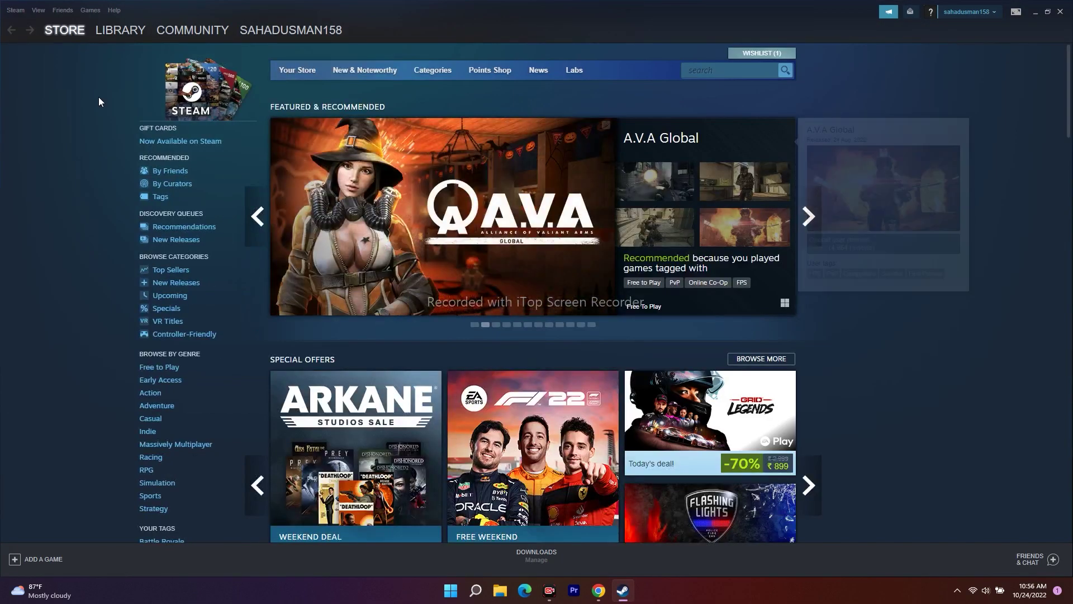
click(120, 30)
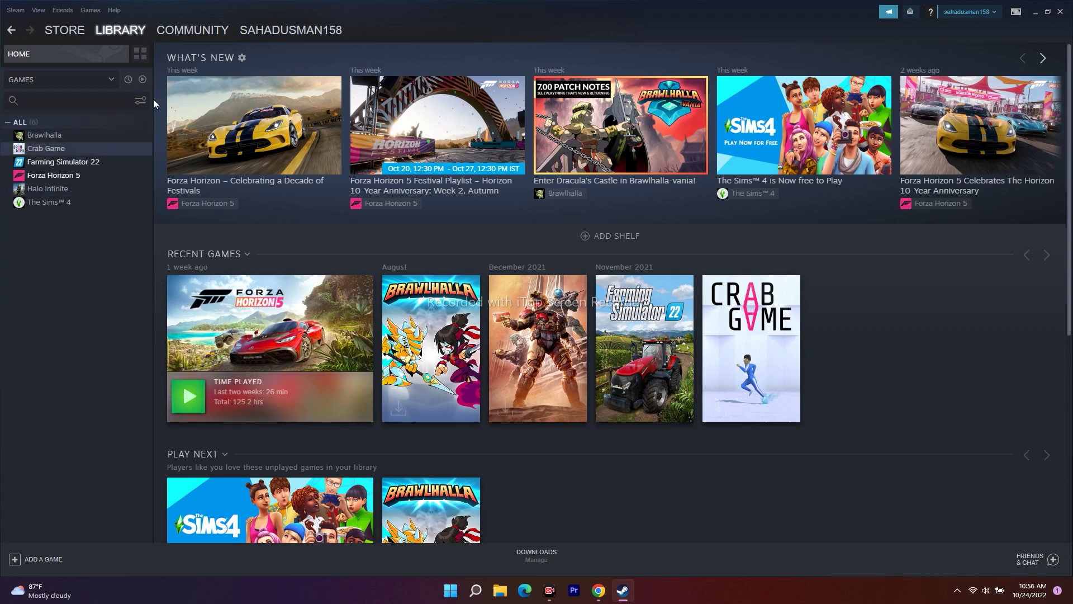
View the local files properties of Forza Horizon 5, where game files can be verified, then close them and minimize Steam.
right_click(57, 177)
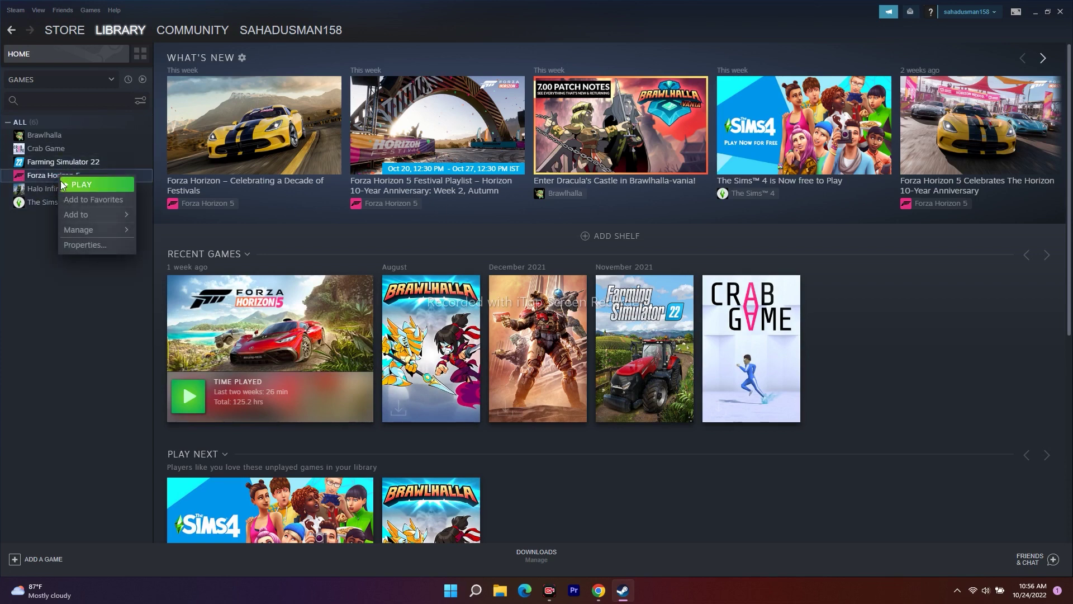
click(78, 245)
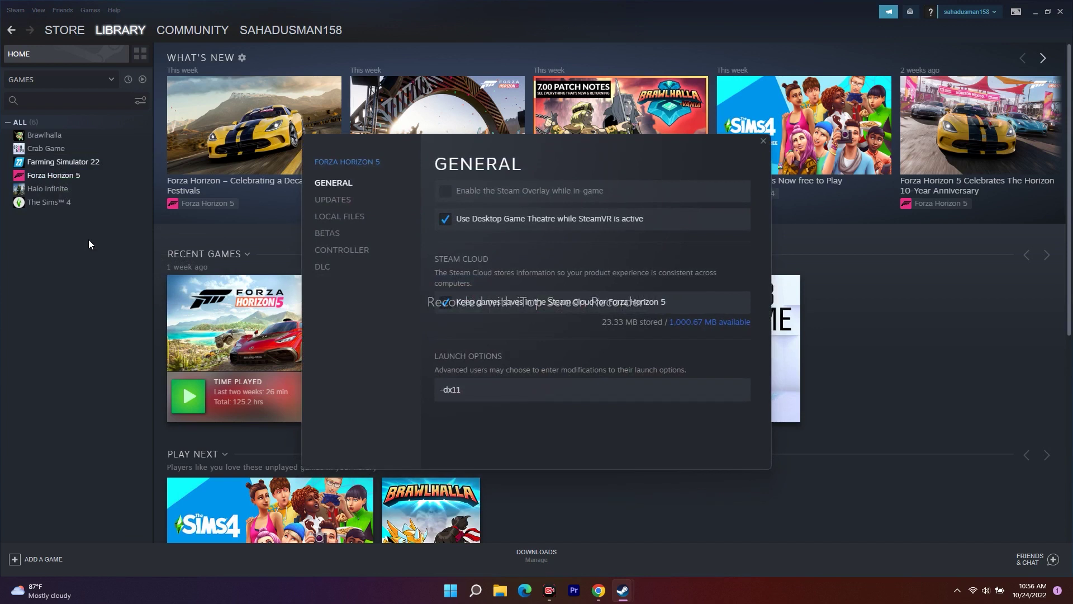
click(339, 217)
drag(586, 149, 433, 98)
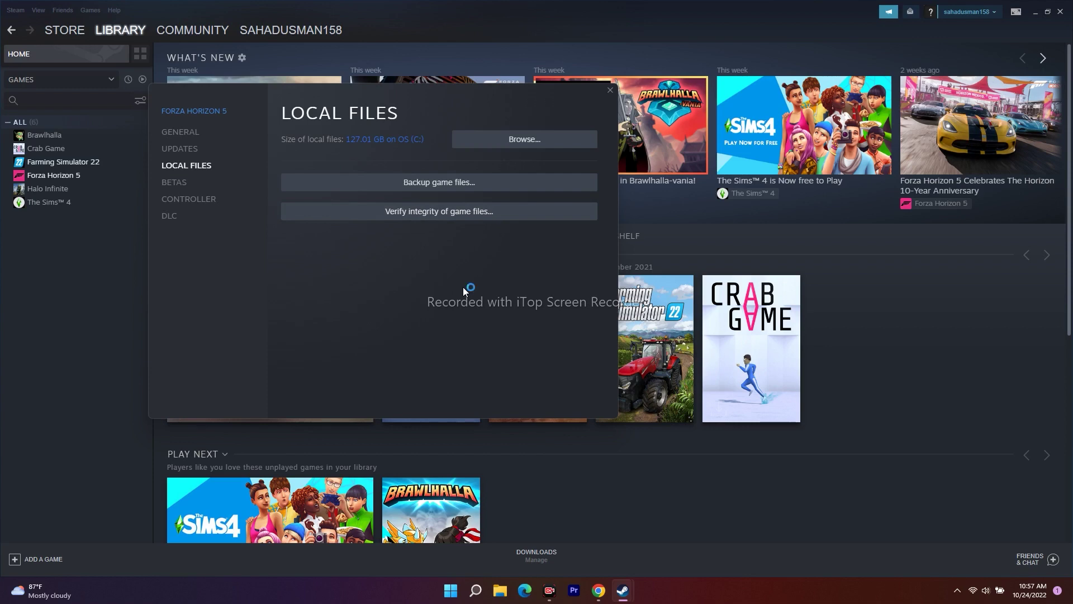
click(610, 90)
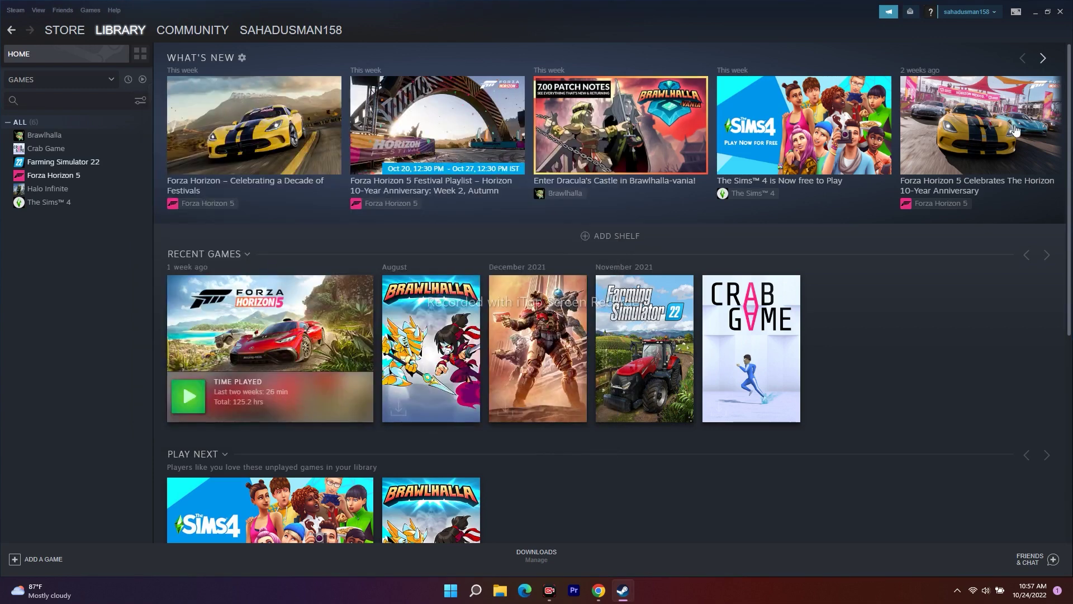
click(1035, 12)
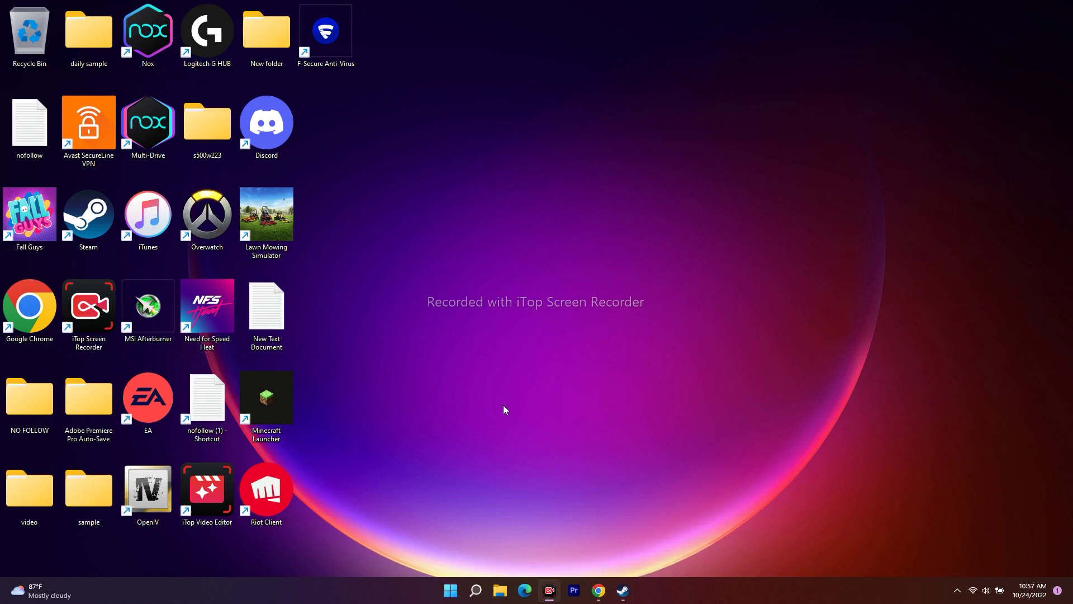
Retry the failed Windows update from the Windows Update settings, then minimize Settings.
click(476, 590)
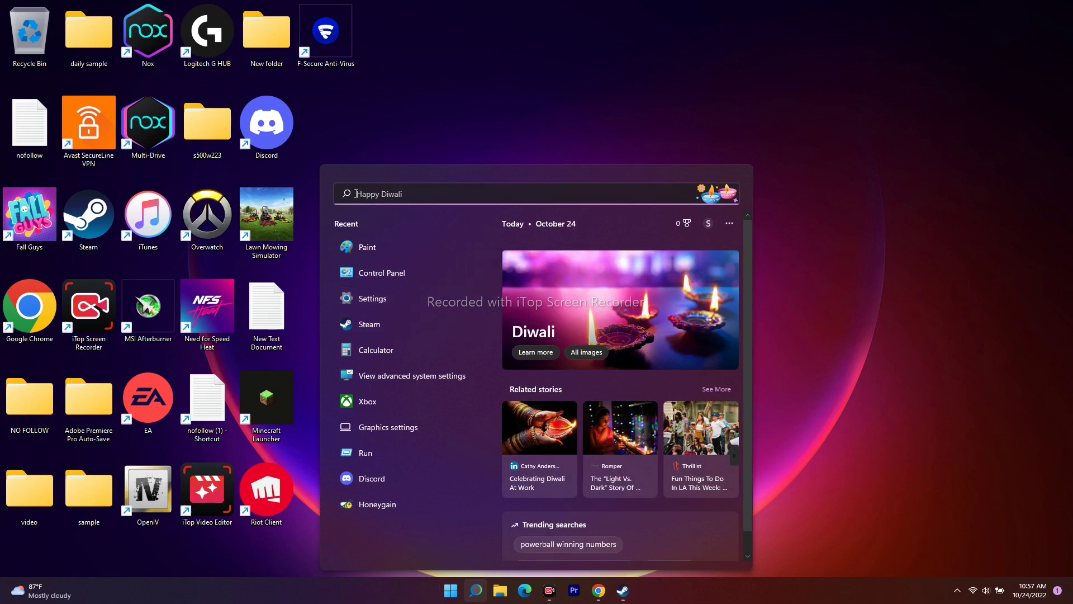
click(345, 298)
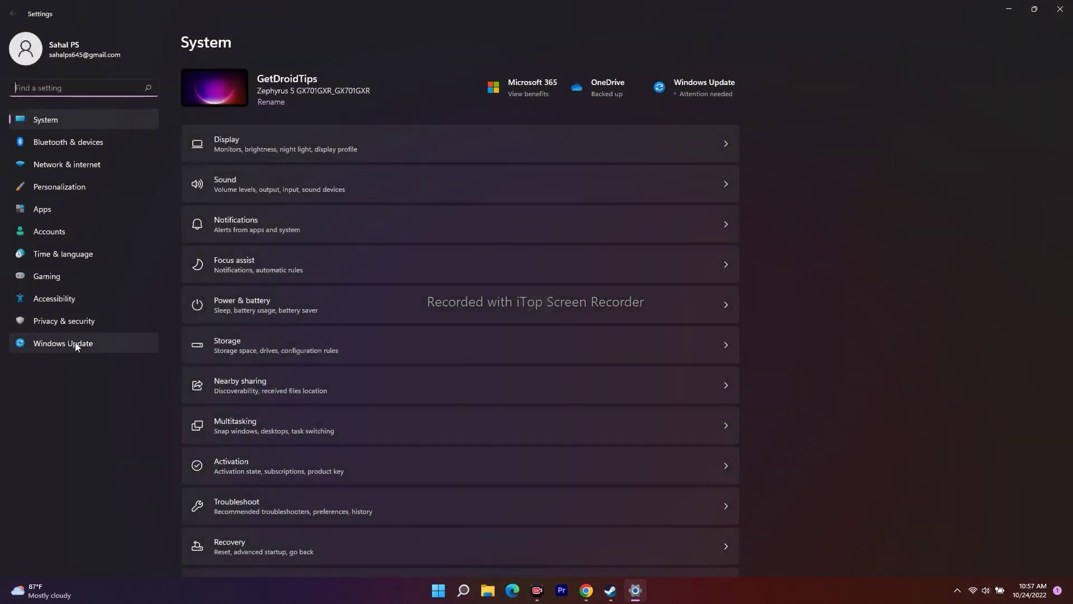
click(75, 342)
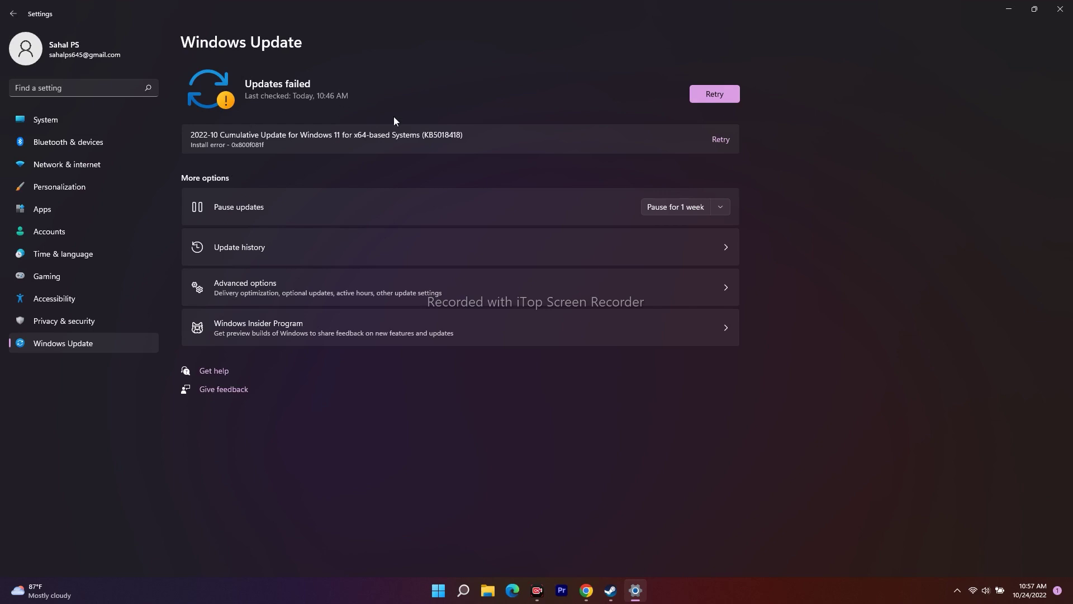
click(712, 99)
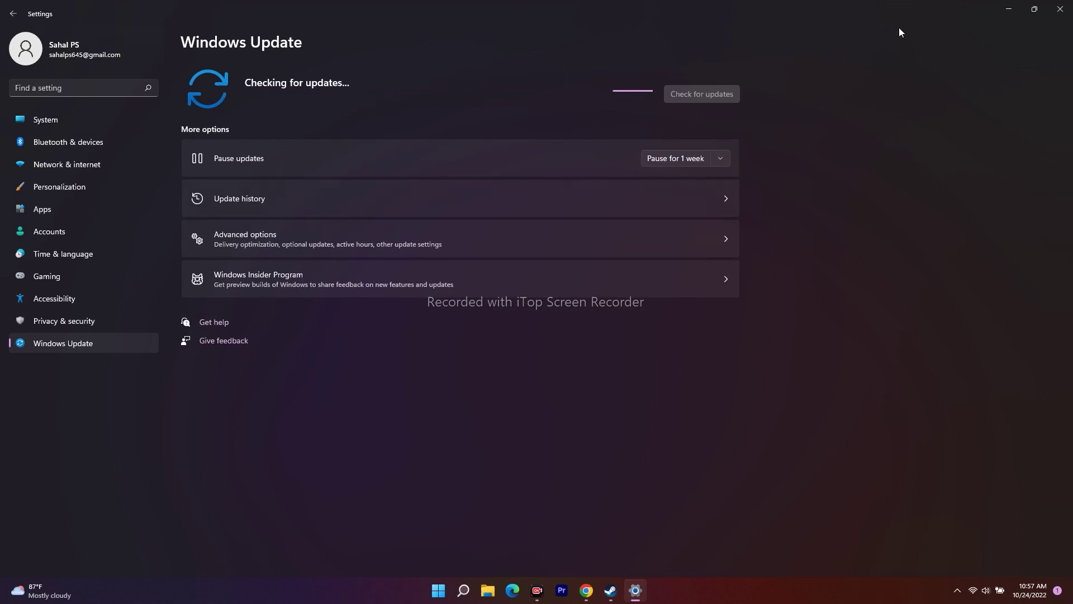
click(1006, 9)
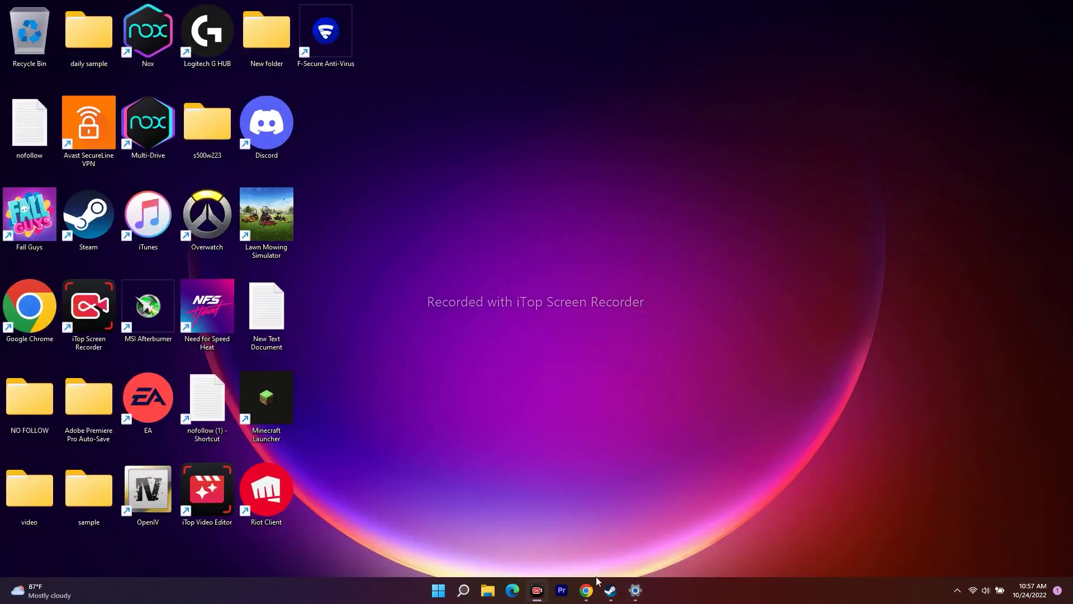
Switch to Chrome and examine the Windows 10 2022 Update, Version 22H2 section of Microsoft's Windows 10 download page.
click(585, 590)
click(398, 6)
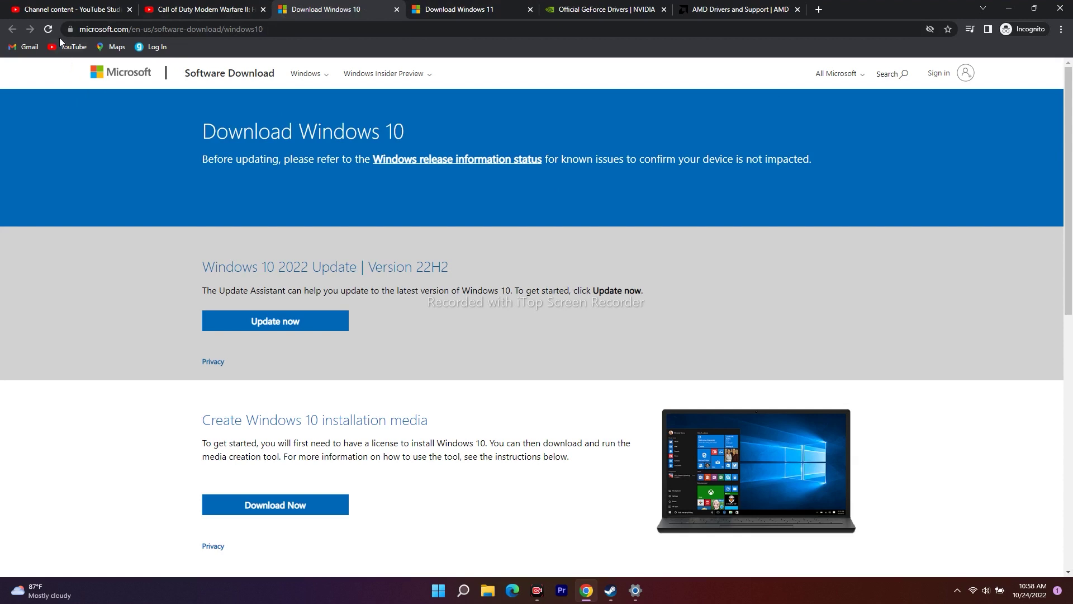
click(452, 8)
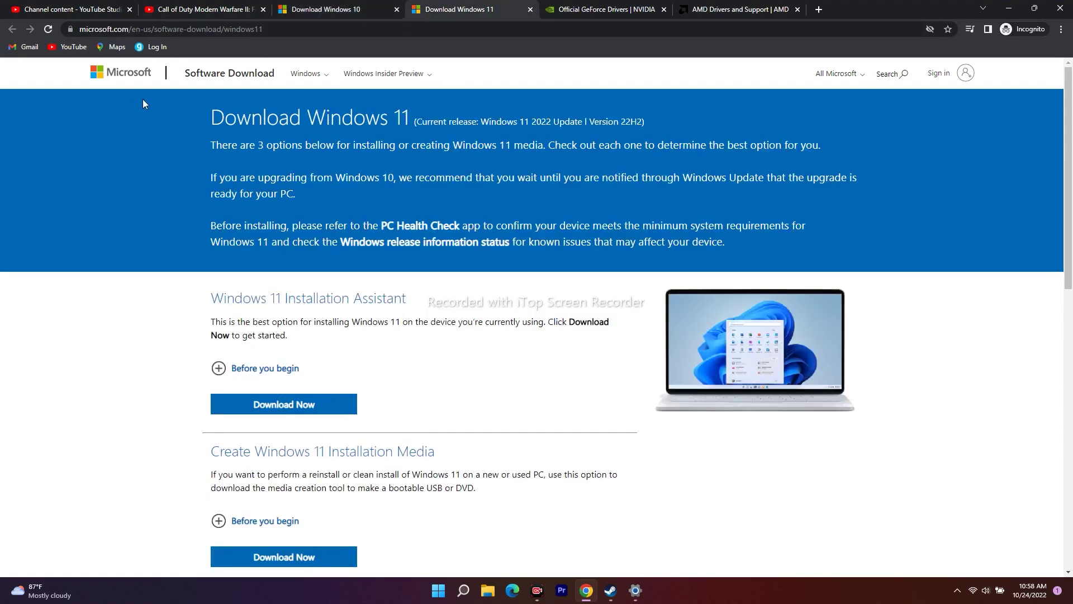
click(314, 7)
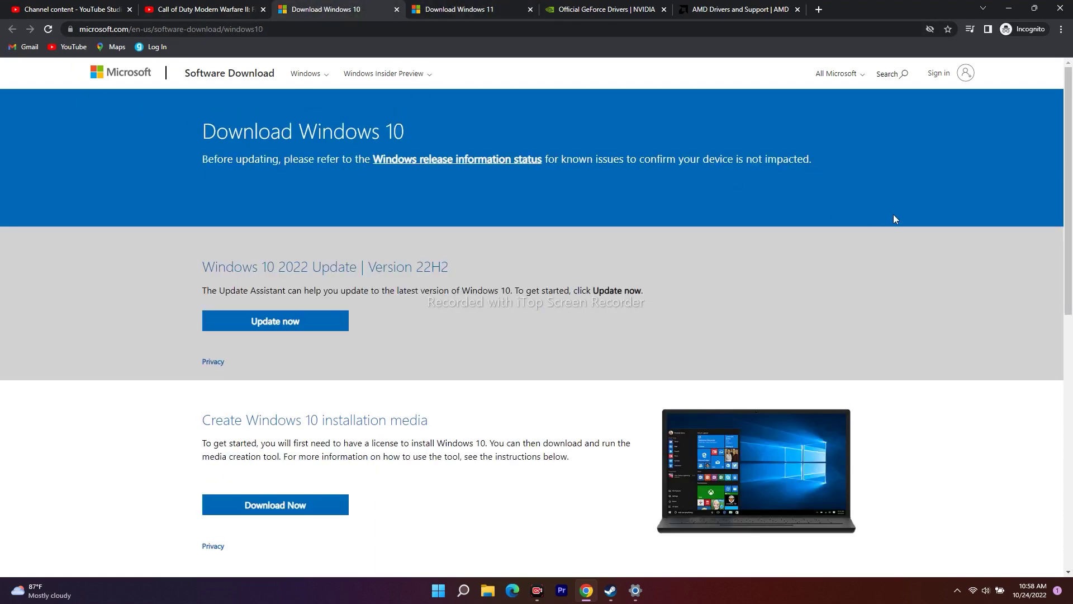
scroll(871, 217, down, 2)
drag(202, 155, 459, 159)
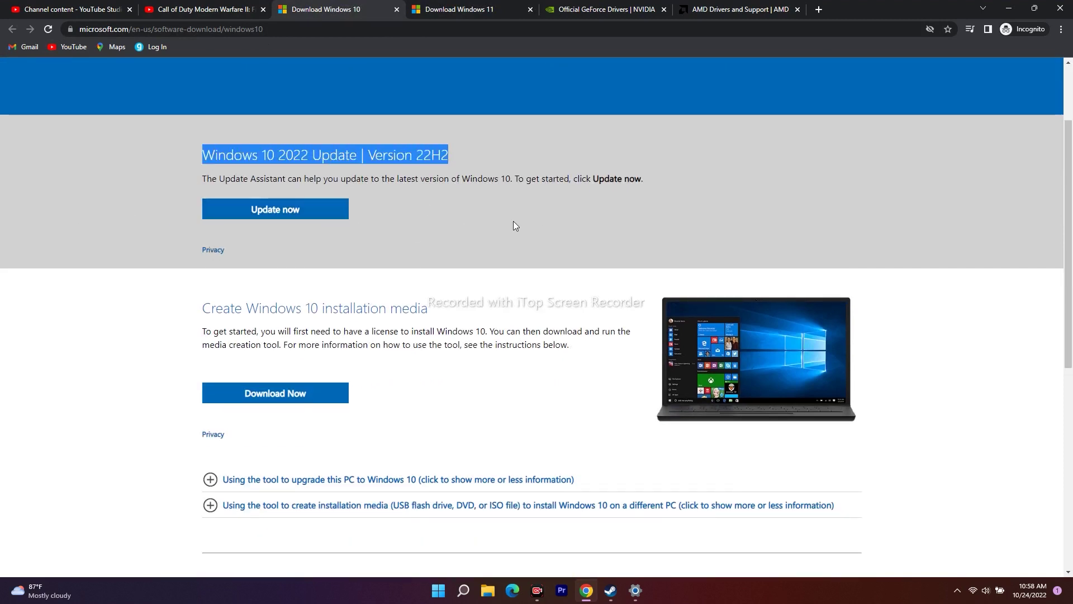
click(44, 316)
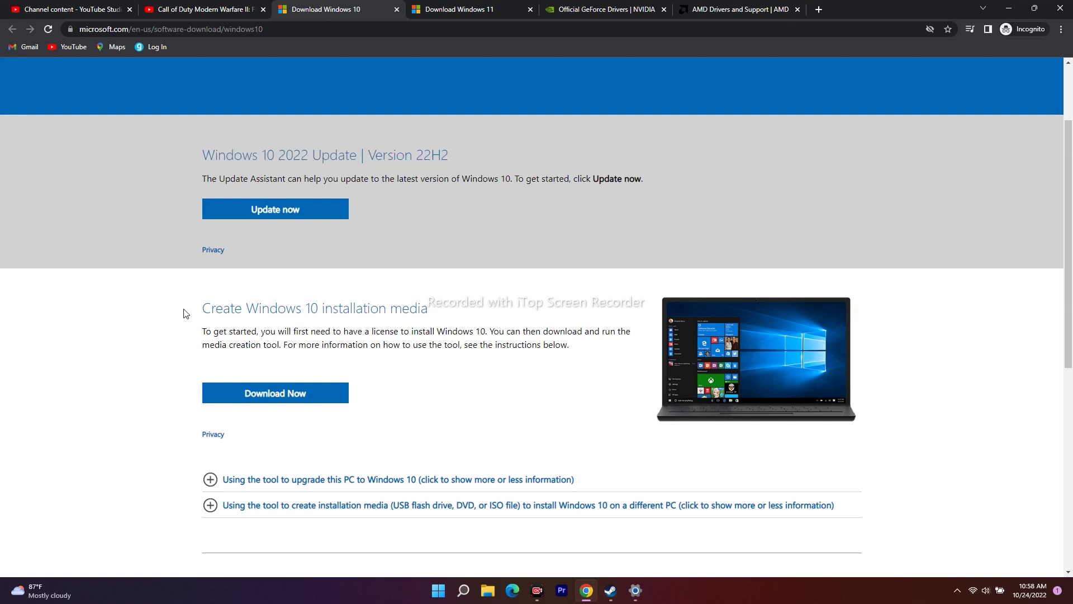
scroll(494, 291, up, 1)
Download the Windows 11 Installation Assistant from Microsoft's Windows 11 download page.
click(486, 9)
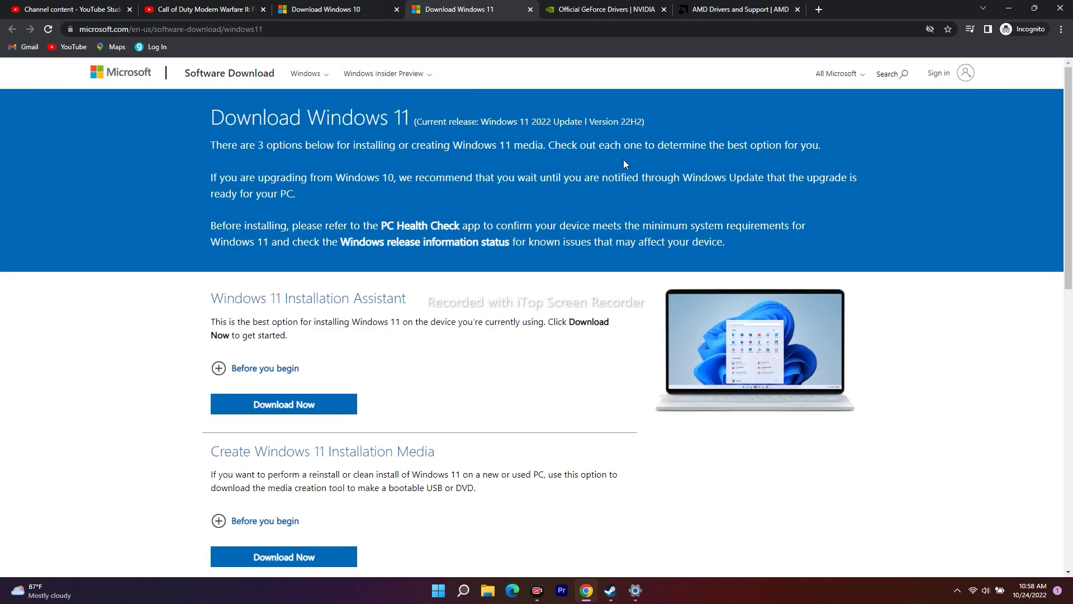
scroll(596, 246, down, 1)
drag(208, 242, 413, 235)
click(313, 348)
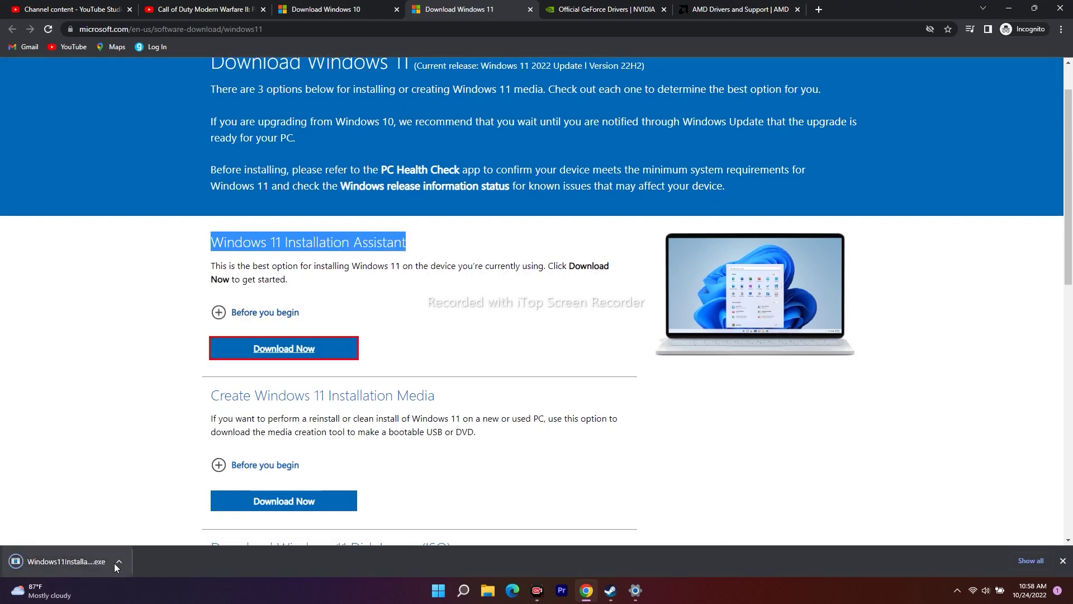
Run the downloaded Windows 11 Installation Assistant, refresh its device compatibility check and close it.
click(115, 562)
click(150, 476)
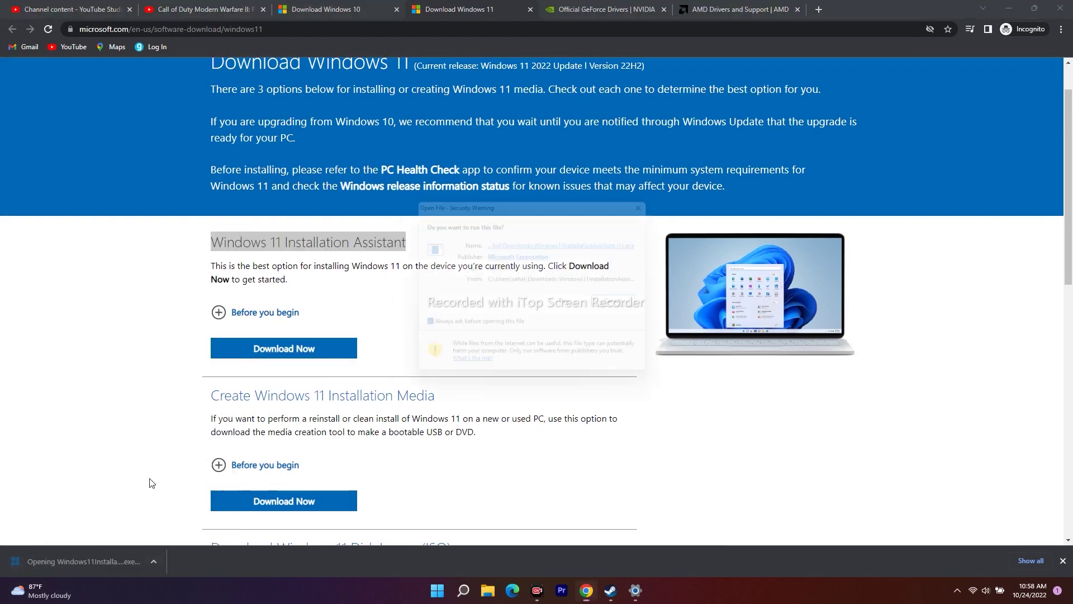
click(582, 302)
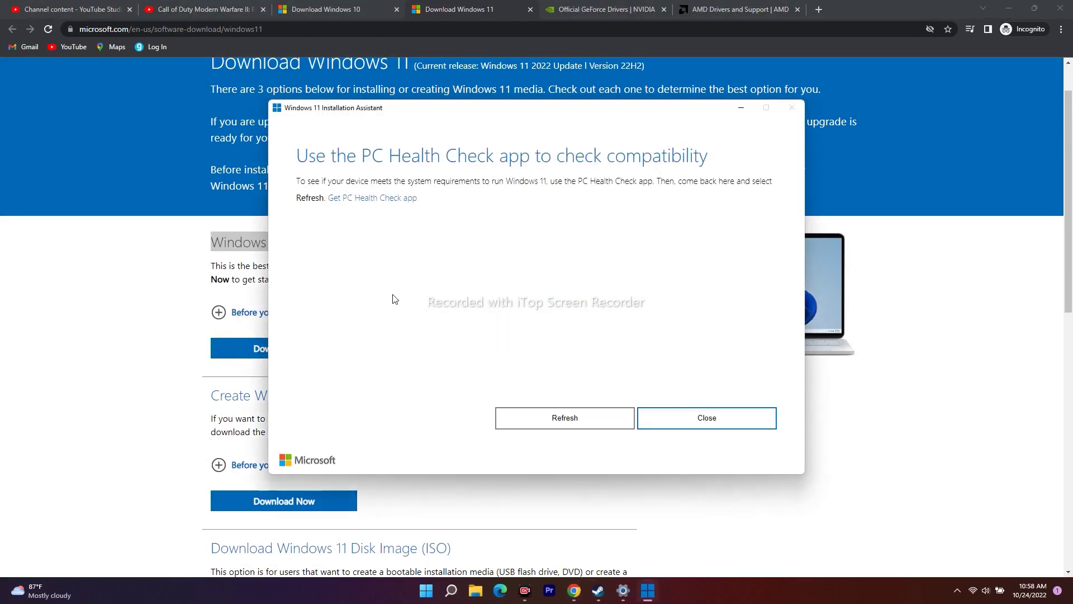
click(553, 419)
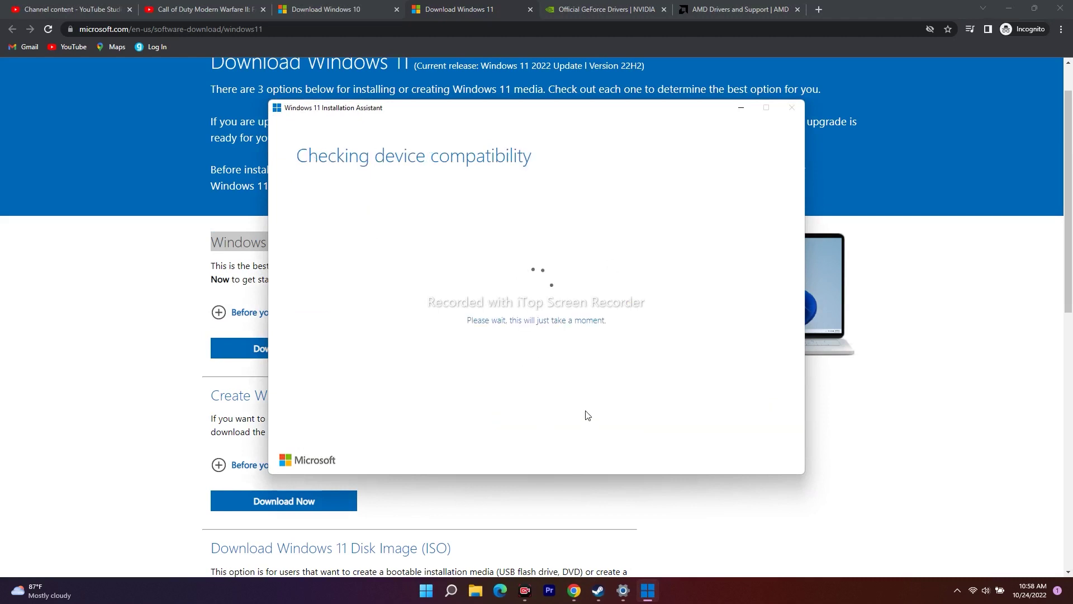
click(696, 420)
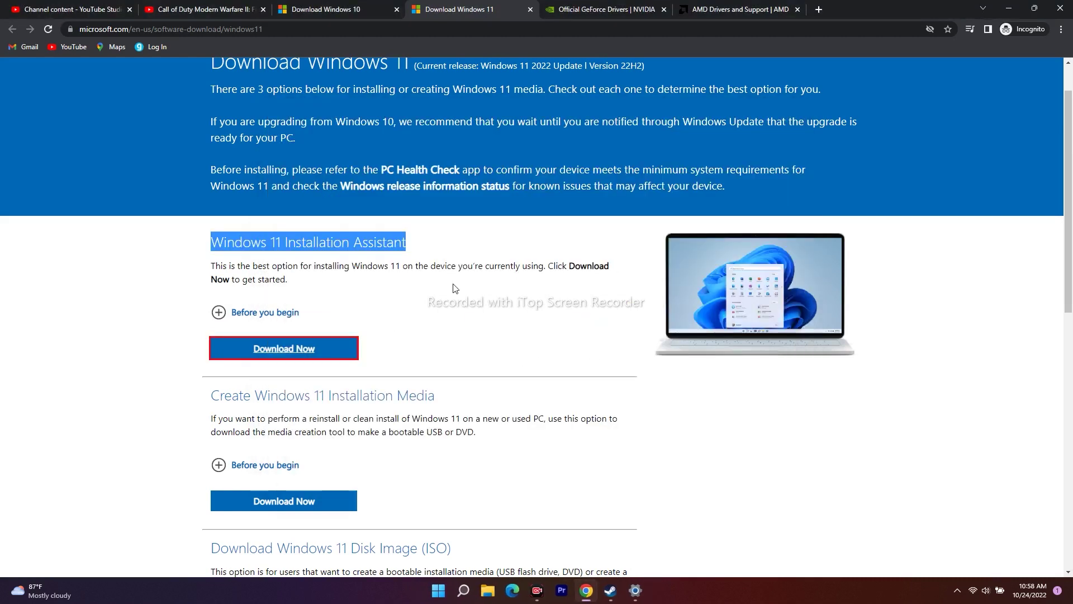
Review the installation options on the Windows 11 download page, highlight the Installation Assistant heading, then minimize Chrome.
click(584, 339)
scroll(559, 324, down, 2)
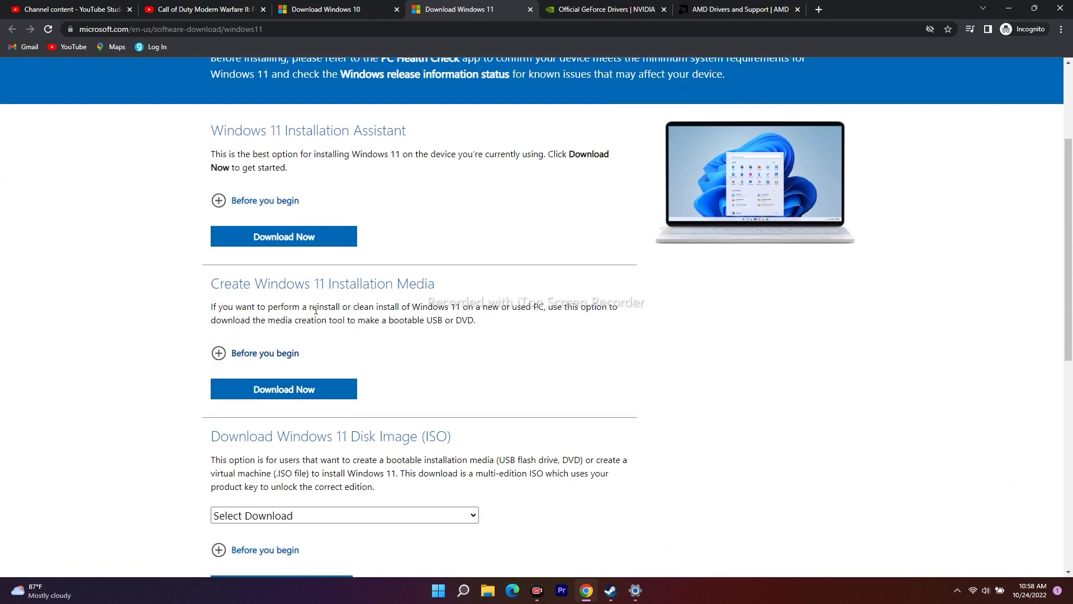
scroll(632, 356, up, 3)
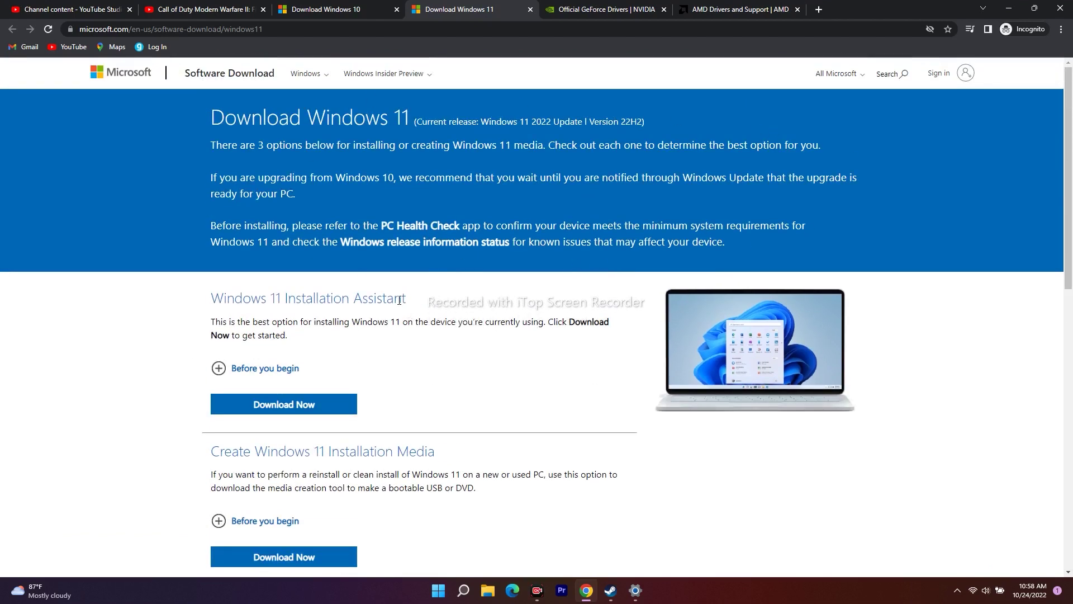
drag(415, 304, 211, 299)
click(433, 299)
click(1008, 8)
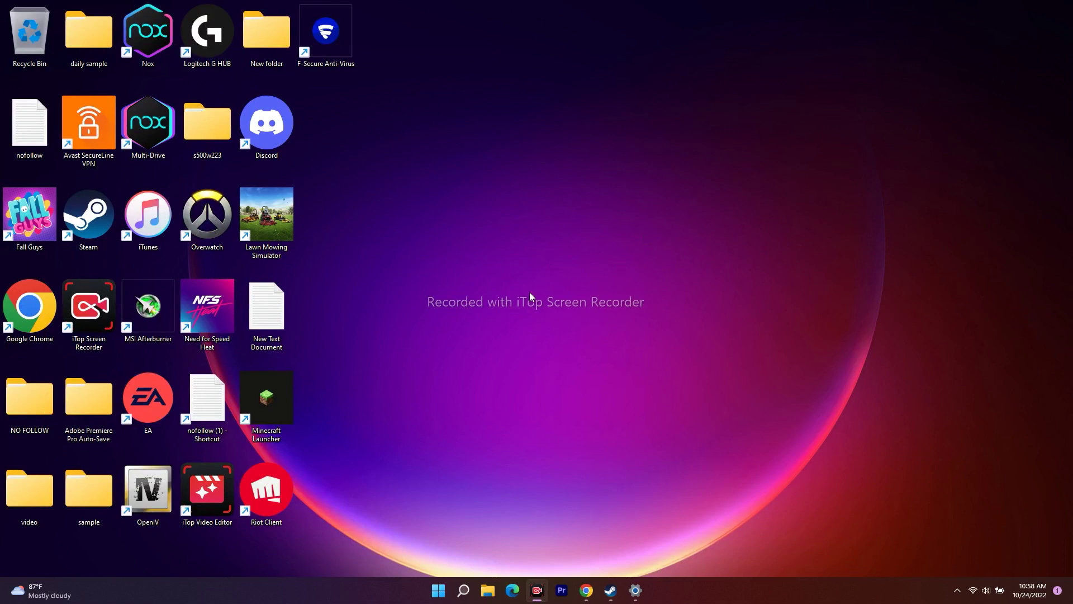
Switch to Steam and view the general properties of Forza Horizon 5, including its launch options, then close them and minimize Steam.
click(611, 590)
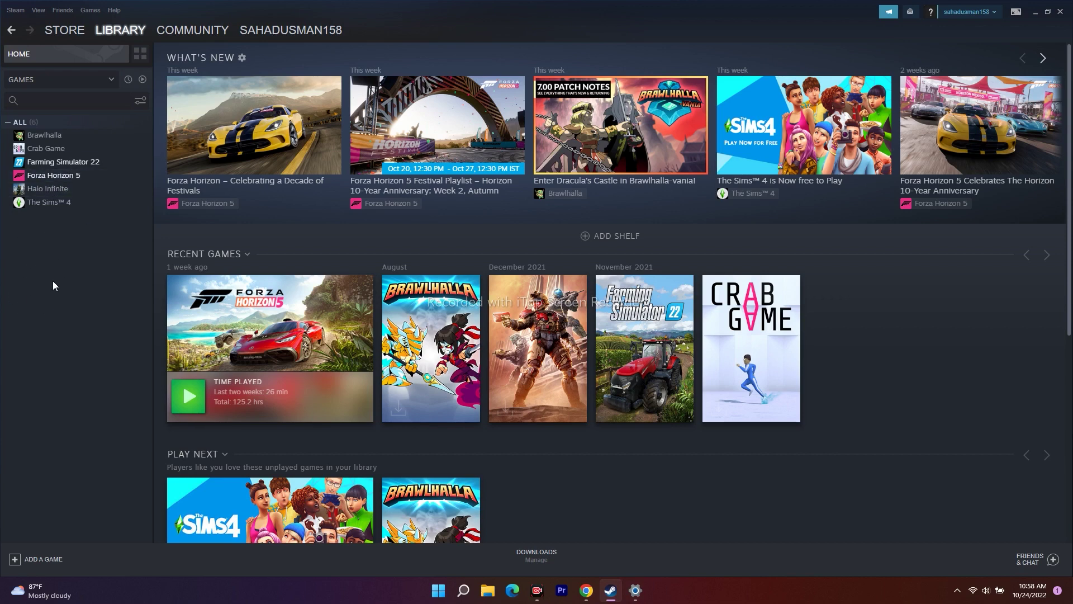
click(64, 177)
right_click(70, 174)
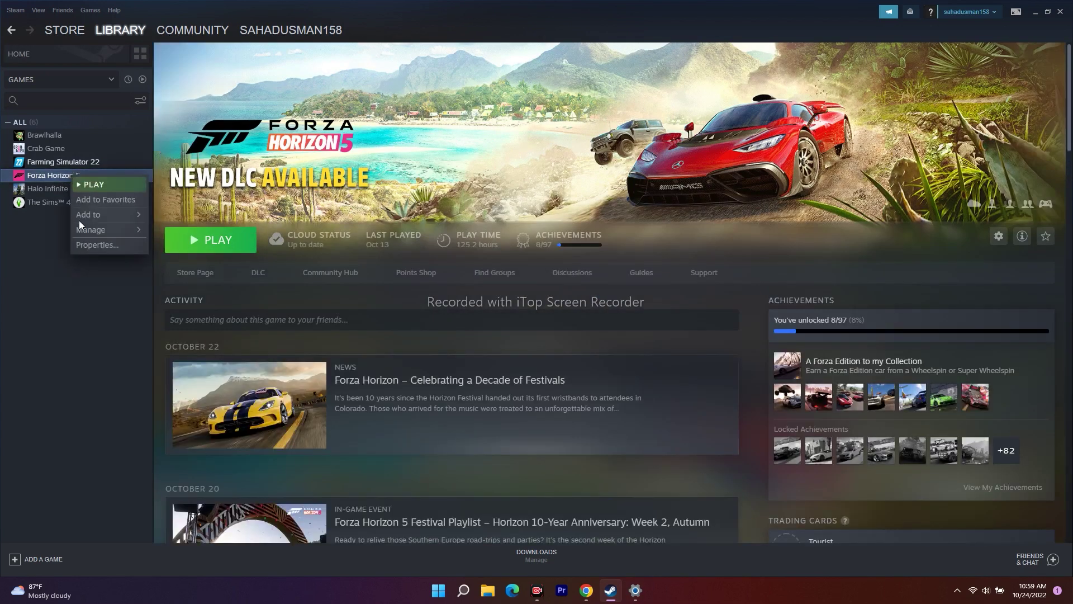
click(80, 249)
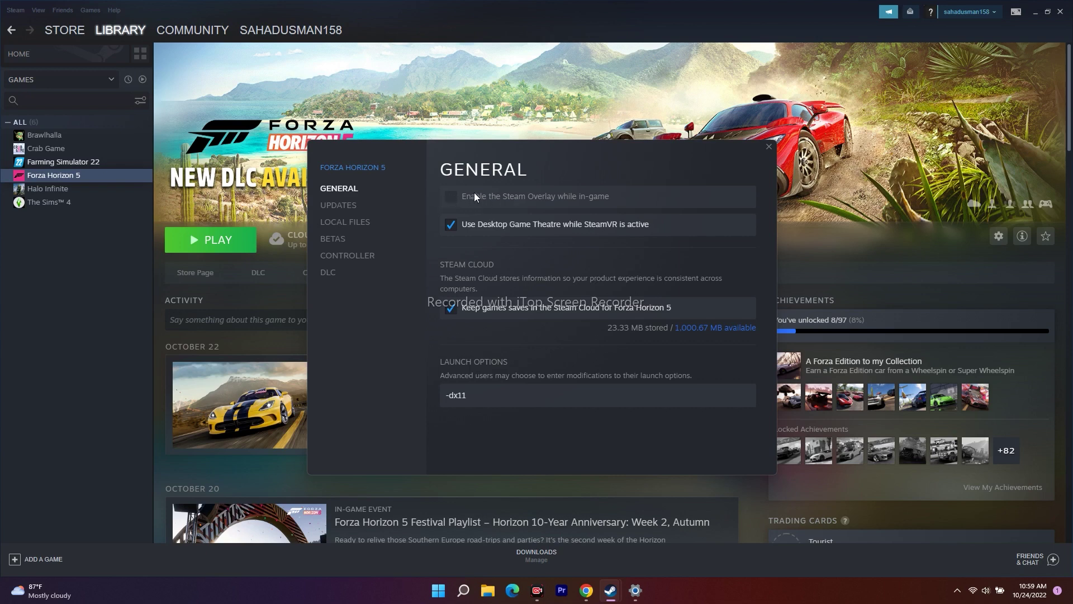
click(770, 147)
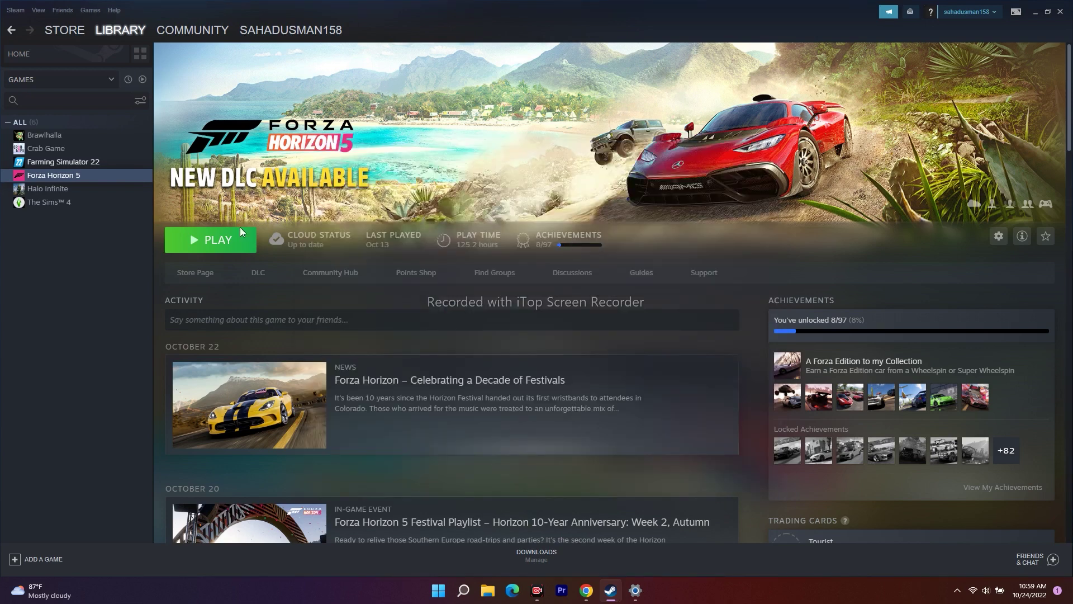
click(1035, 14)
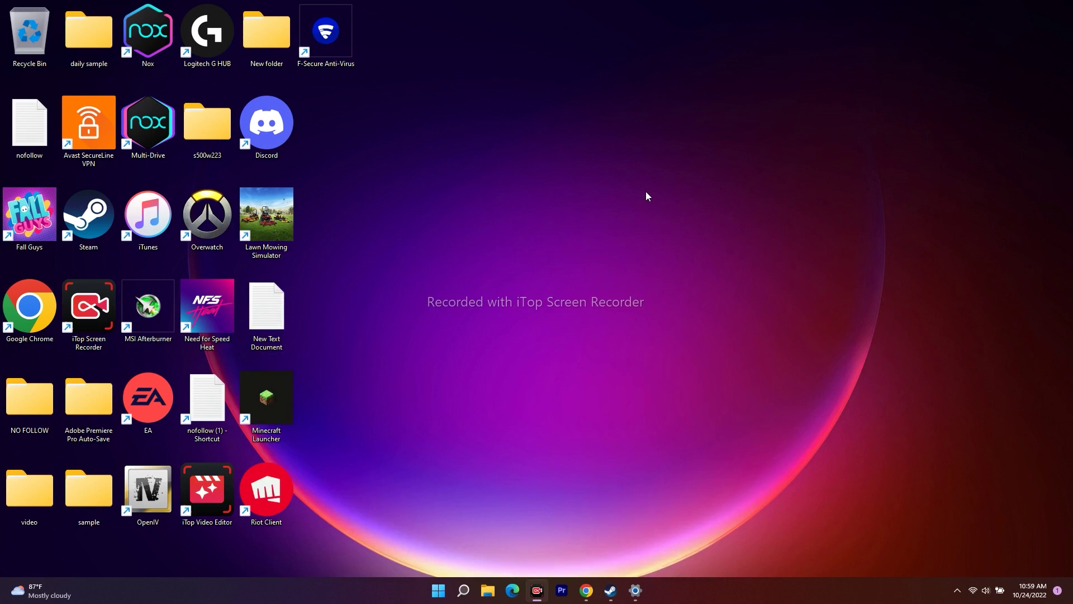
Find System Configuration with a Windows search for "system c", open it and show its list of services.
click(463, 590)
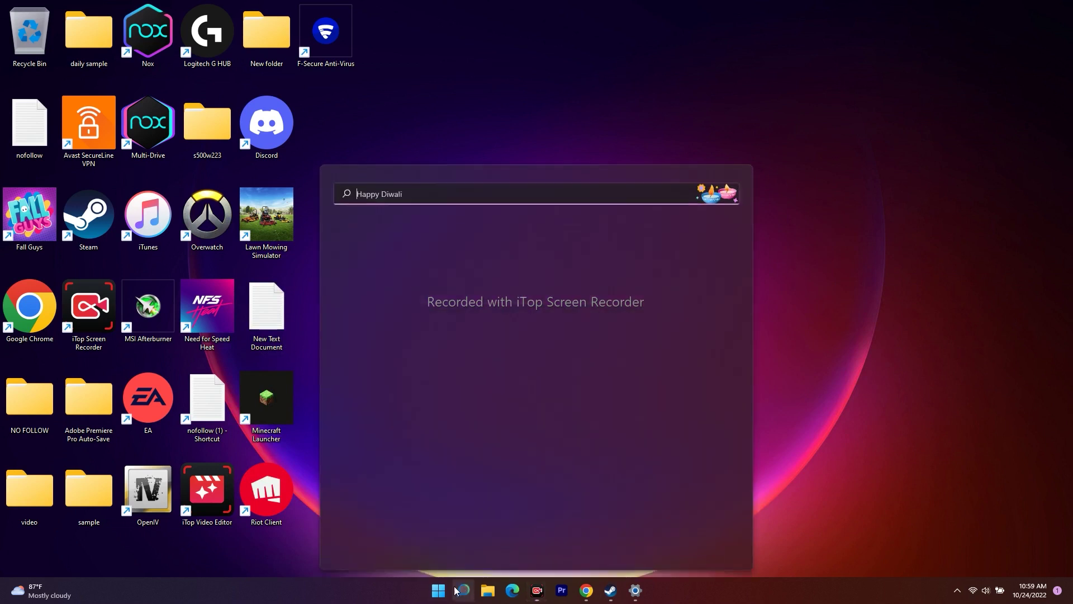
text(sy)
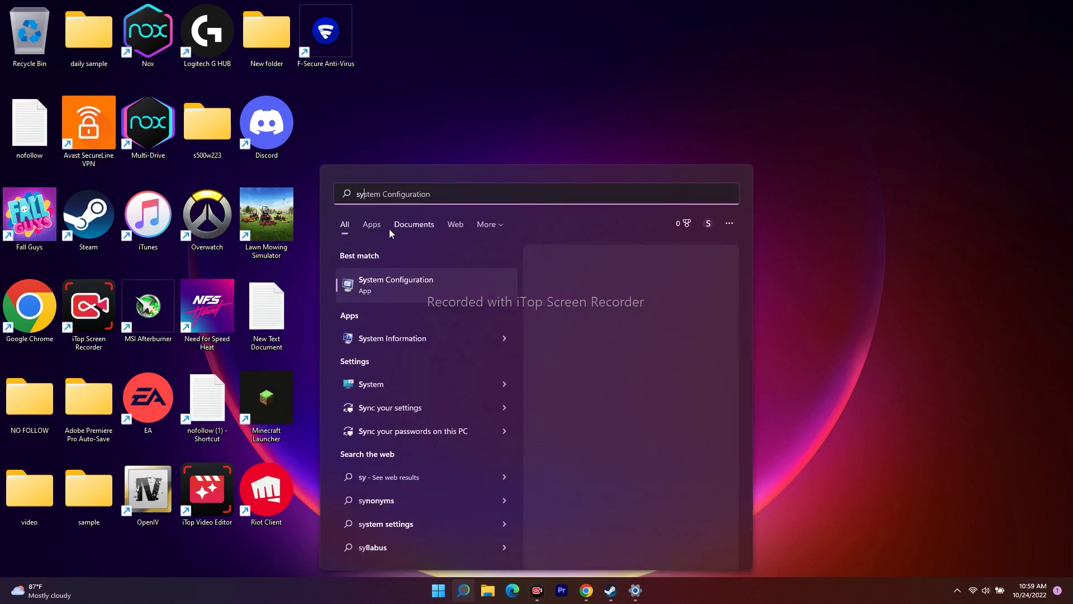
text(stem c)
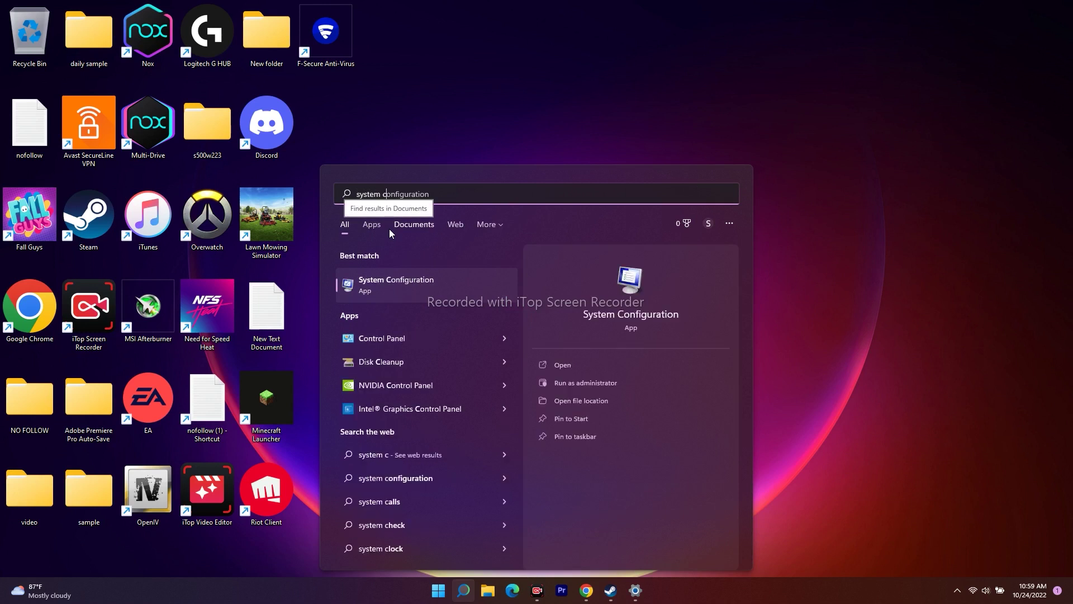
click(431, 276)
drag(585, 189, 594, 79)
click(457, 99)
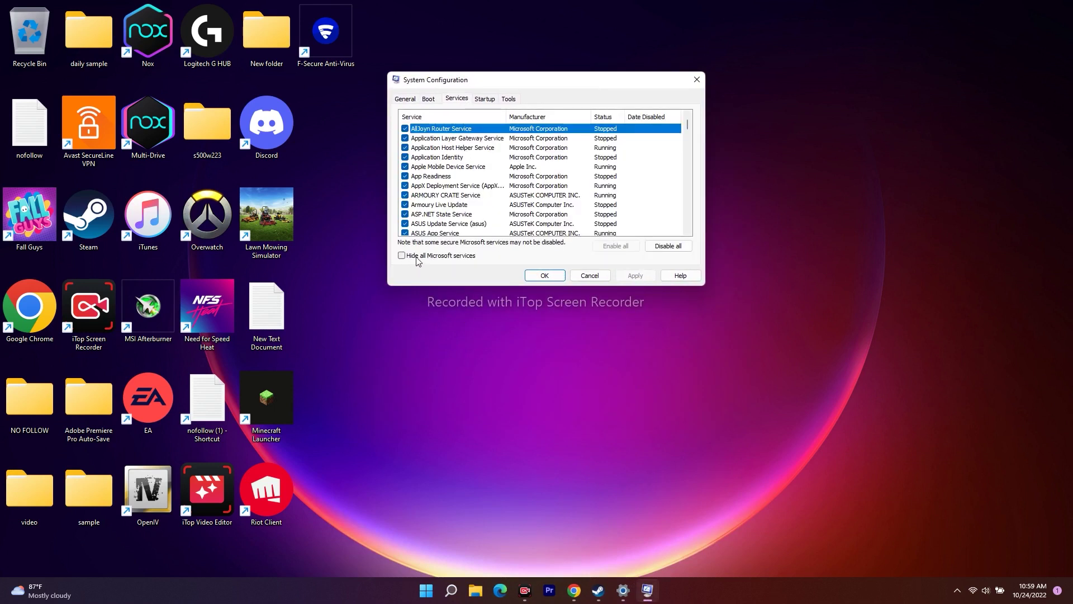
Filter the services list to hide all Microsoft services, then cancel System Configuration without saving changes.
click(453, 258)
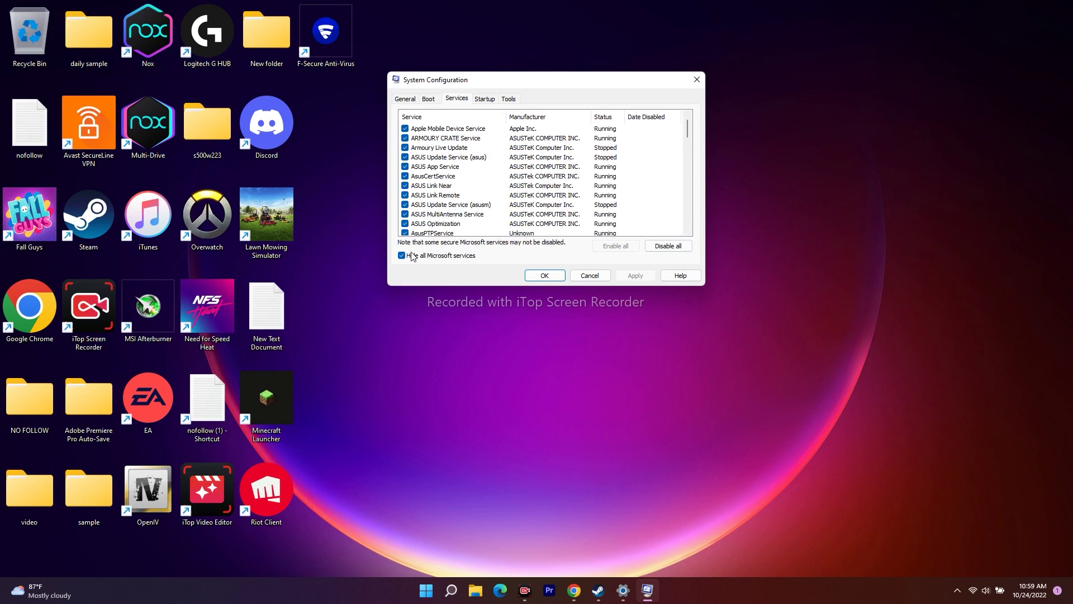
click(433, 258)
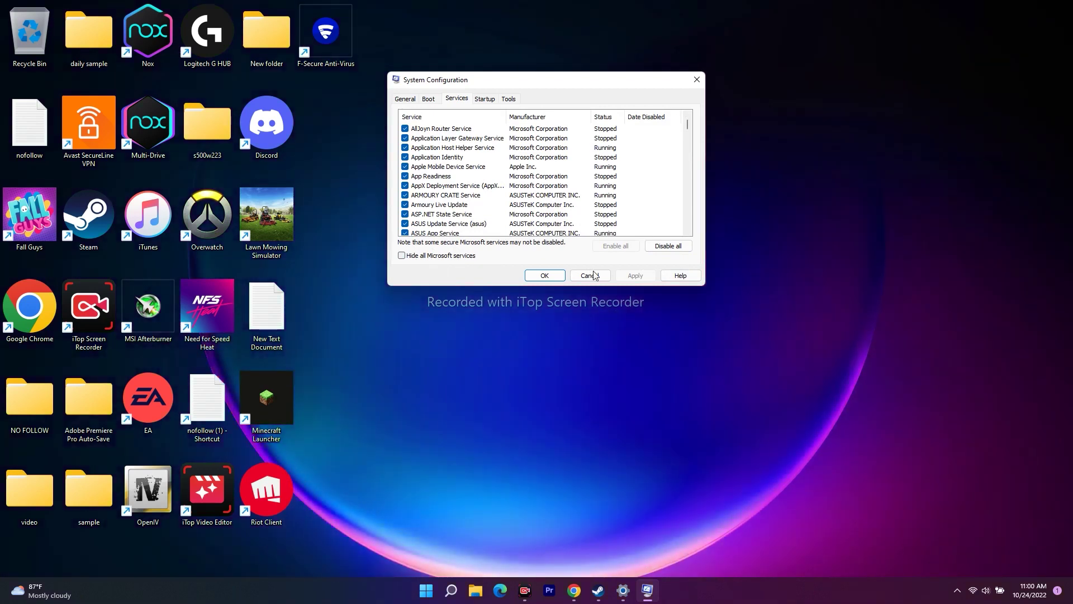
right_click(879, 292)
click(903, 337)
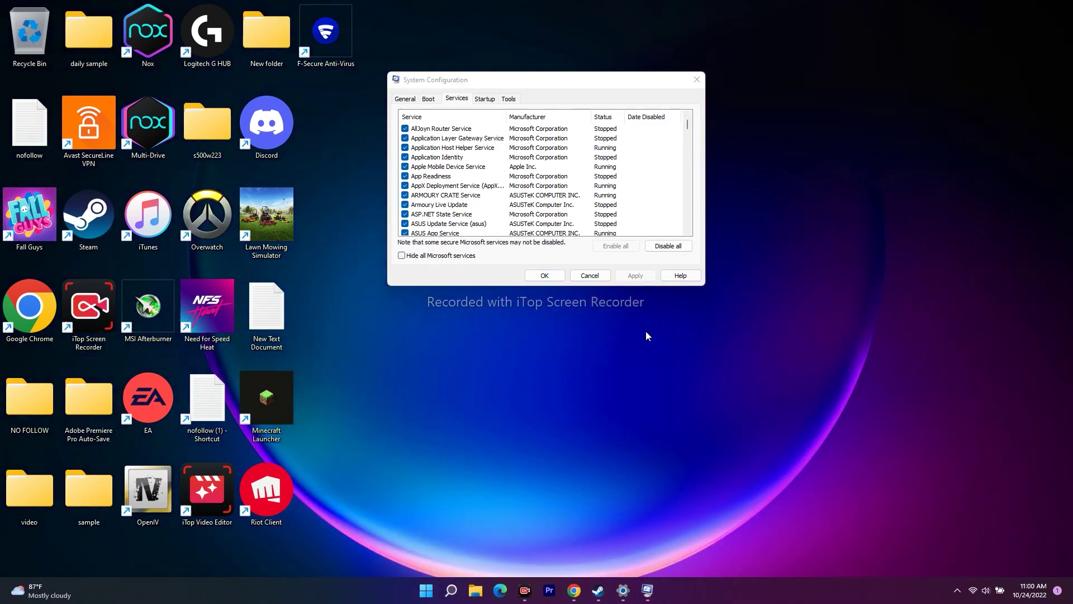
click(402, 256)
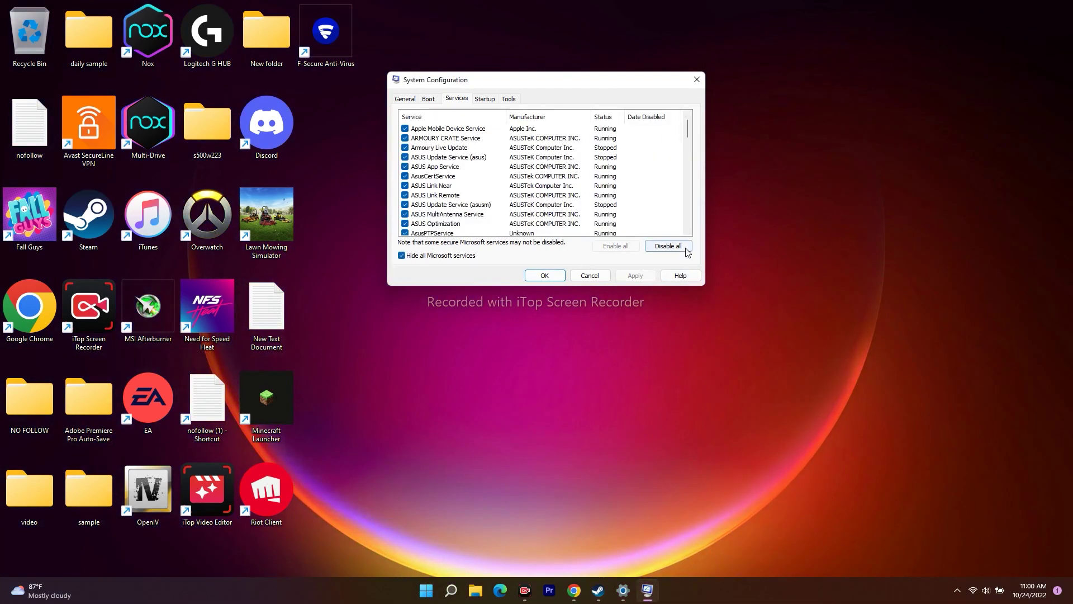
click(590, 276)
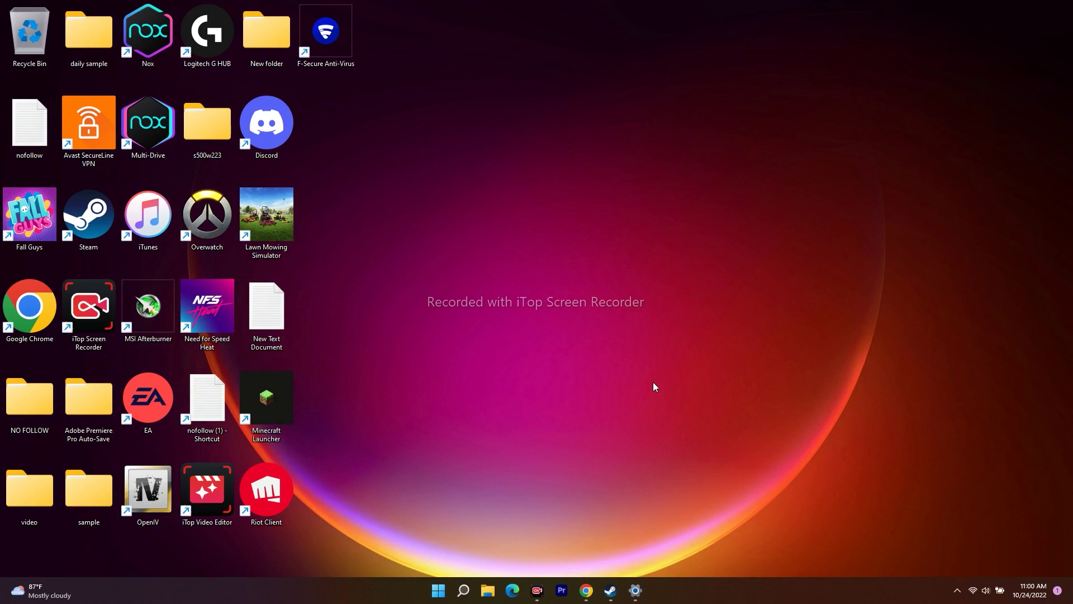
Switch to Chrome's NVIDIA GeForce Drivers page, allow its push notifications and reject its cookies.
click(586, 590)
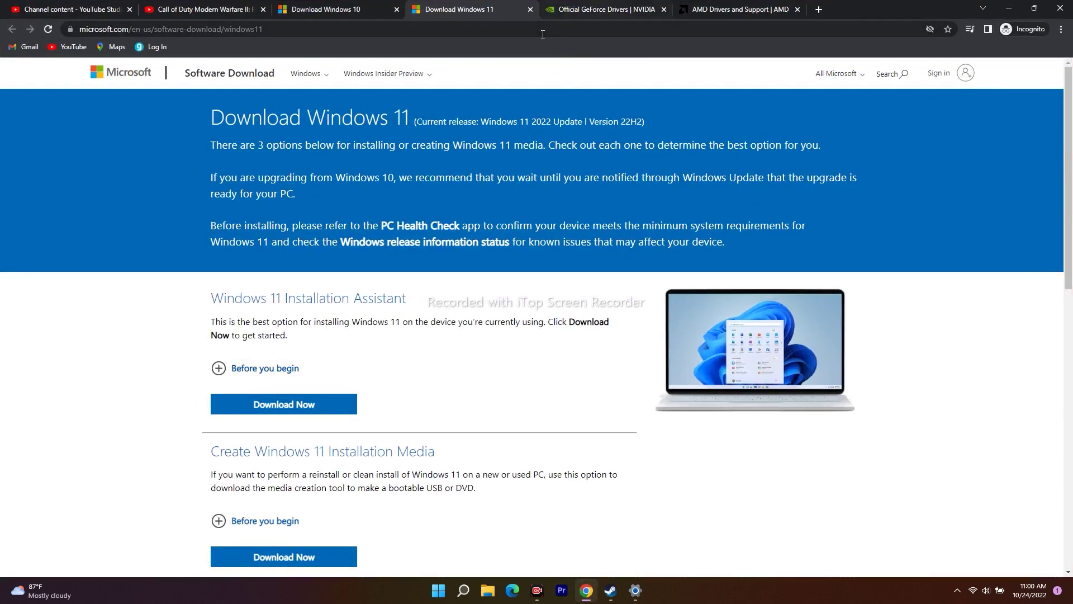
click(572, 8)
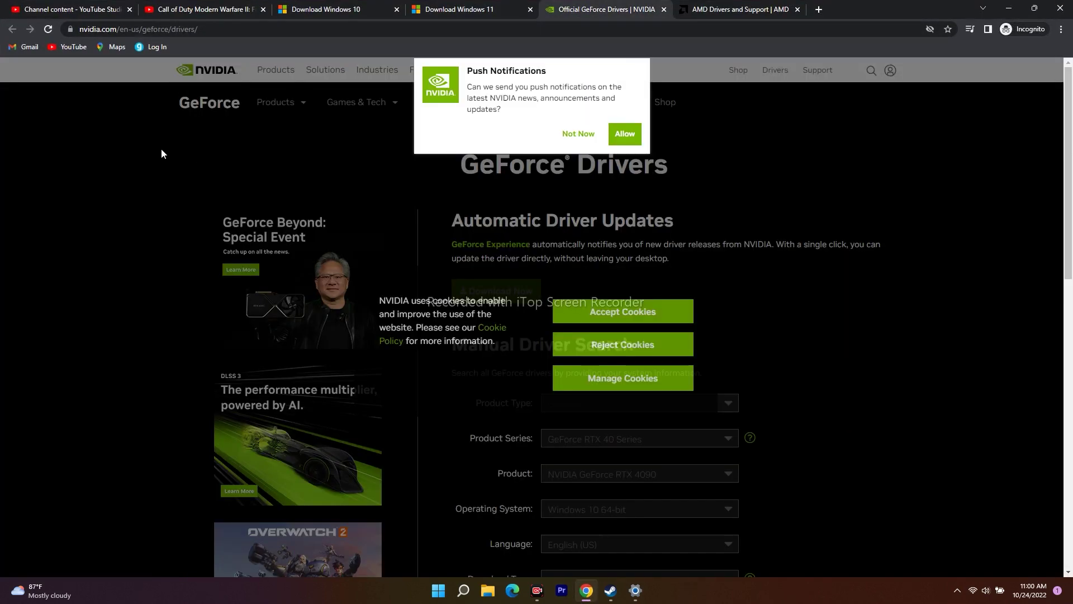
click(727, 9)
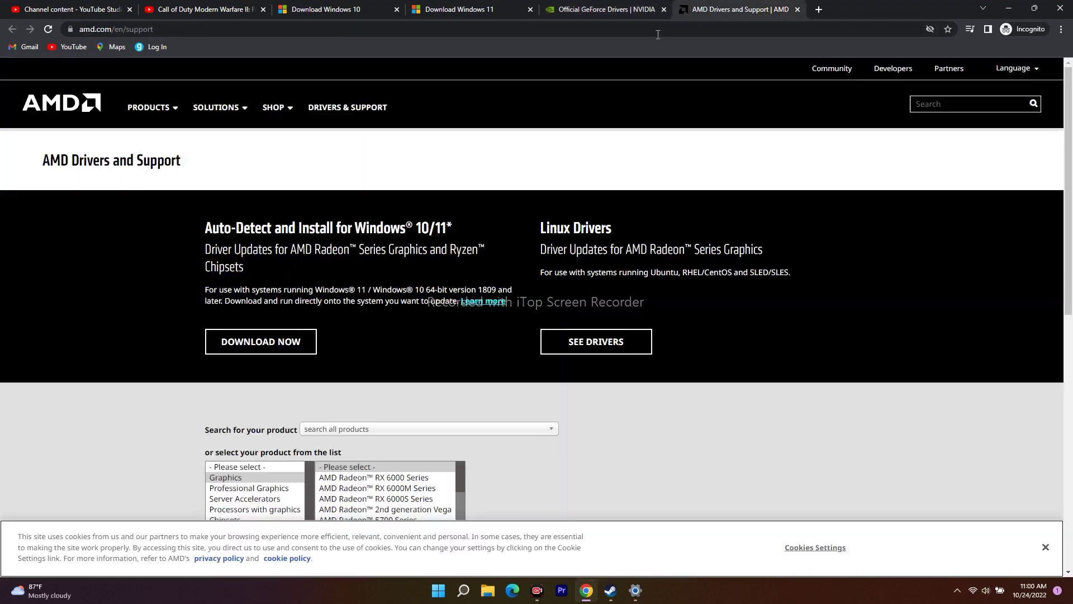
click(617, 5)
click(622, 133)
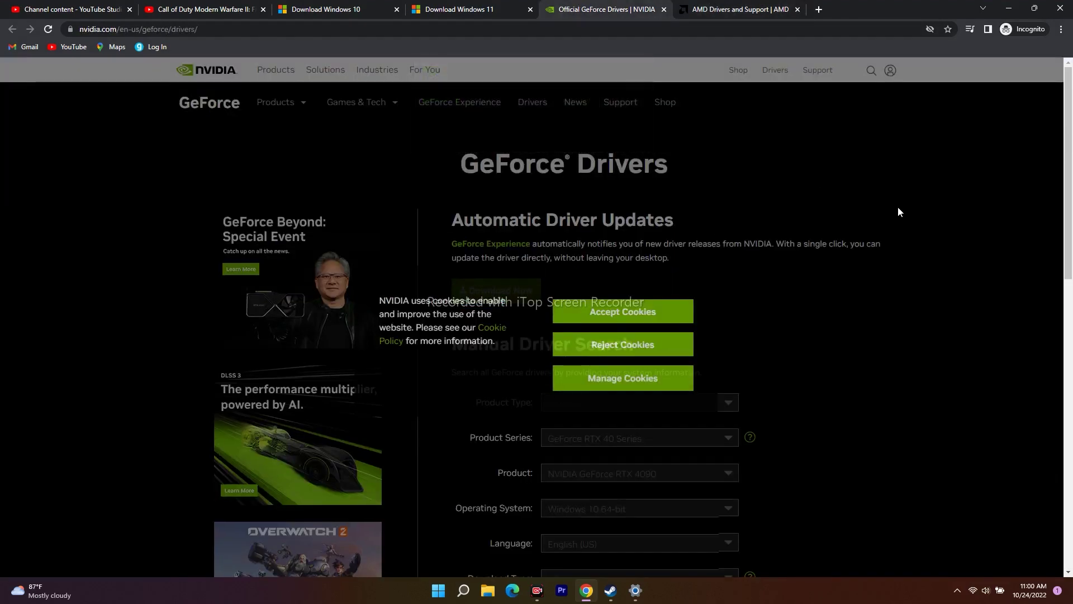
scroll(897, 211, down, 3)
click(606, 344)
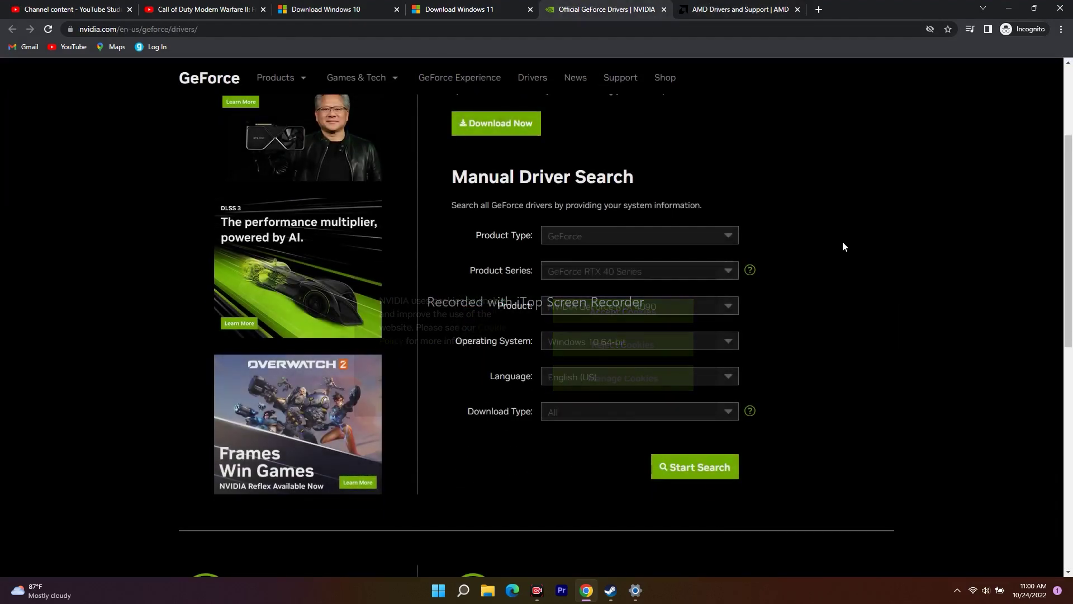
Set the operating system to Windows 11 in NVIDIA's manual driver search, run the search and review the driver results.
click(584, 239)
click(565, 271)
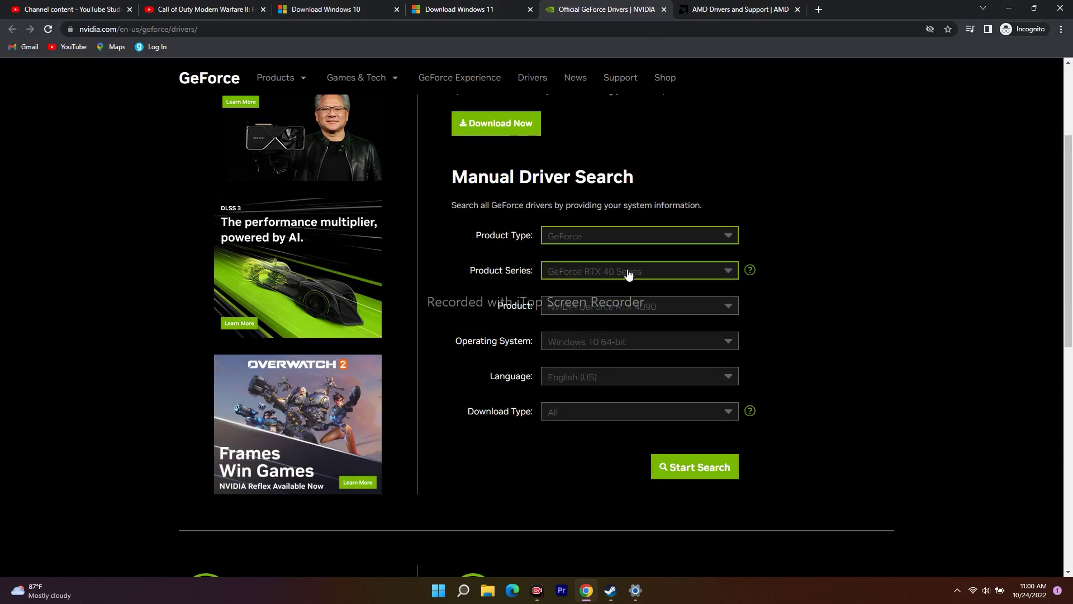
scroll(643, 274, down, 1)
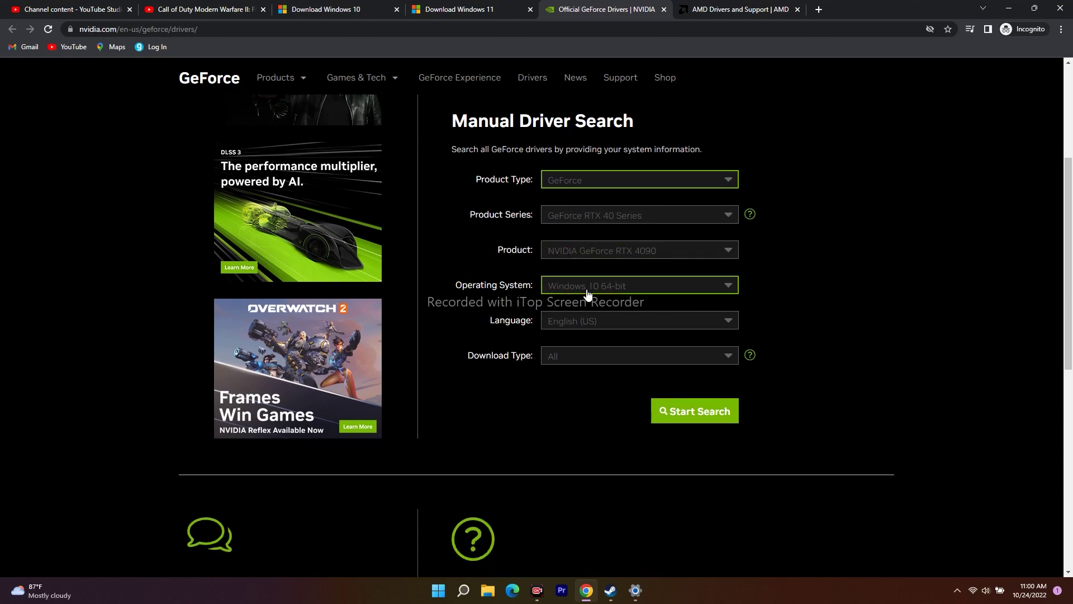
click(618, 288)
click(603, 319)
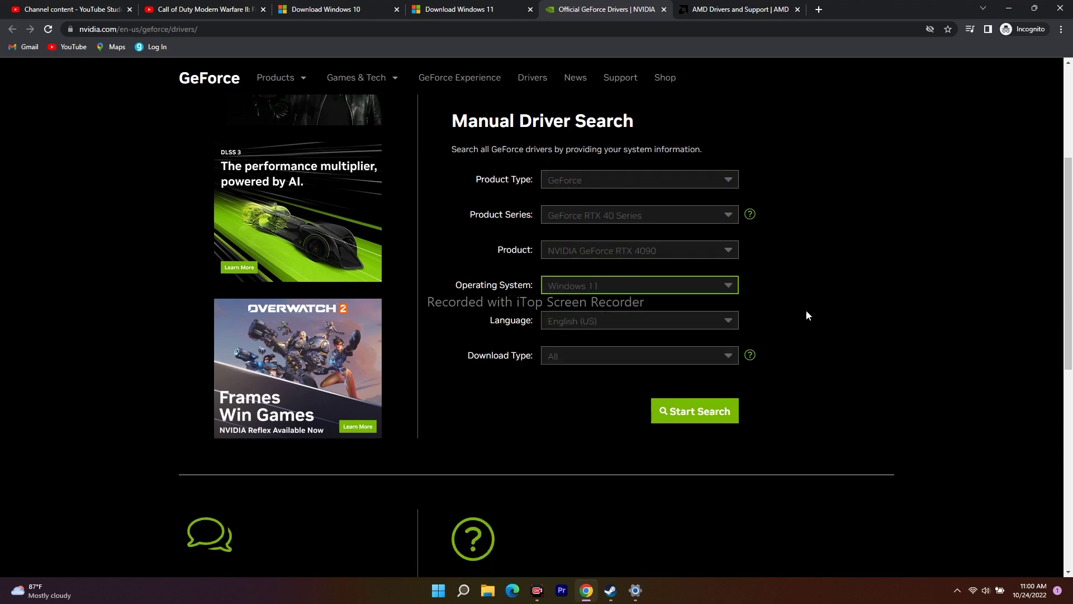
scroll(822, 293, down, 1)
scroll(735, 297, up, 1)
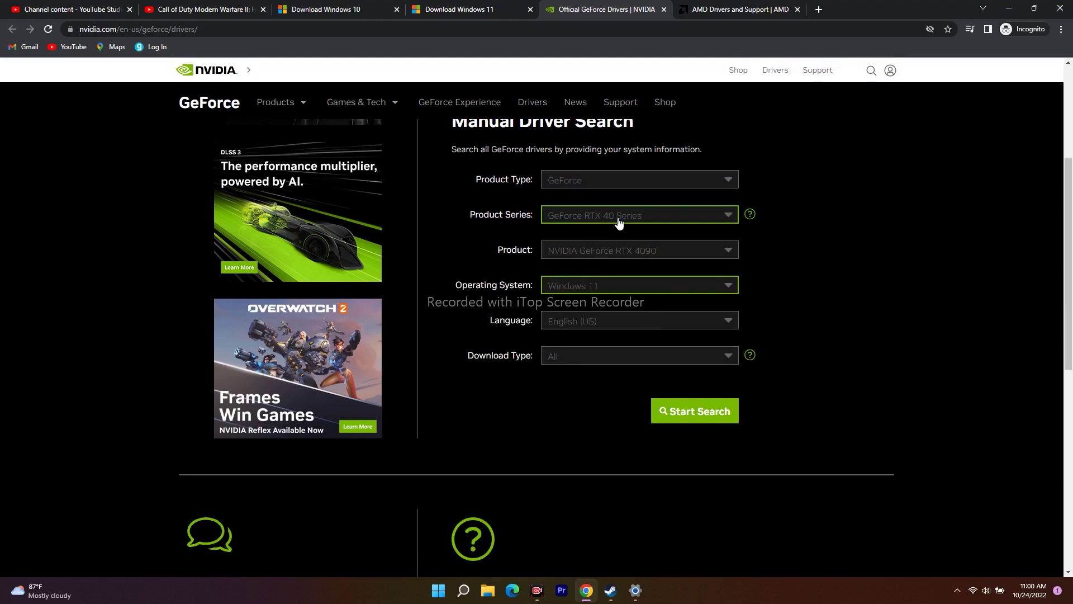
click(696, 419)
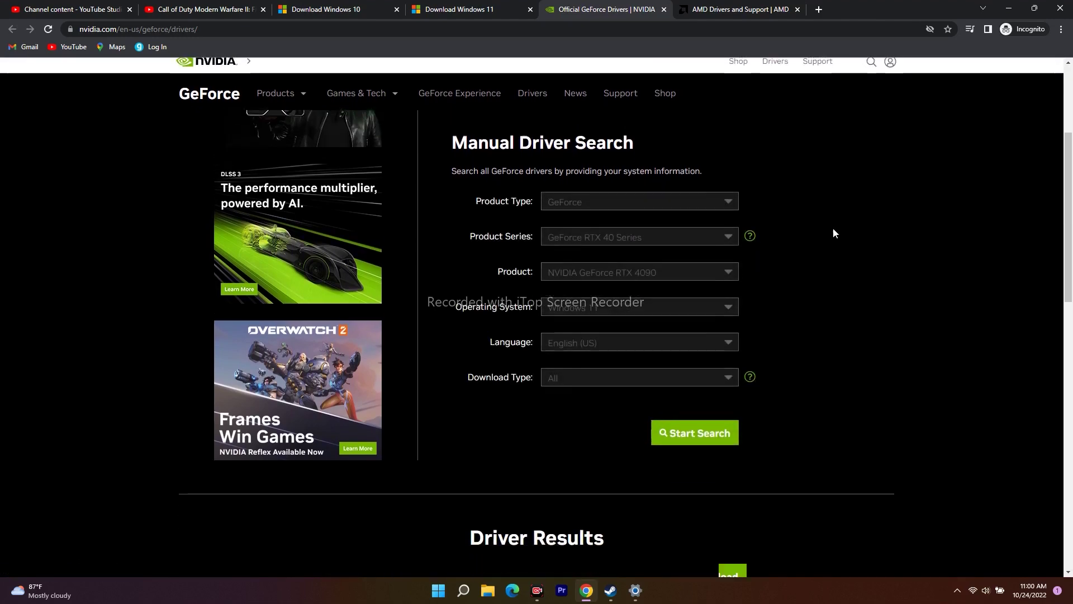
scroll(598, 365, down, 1)
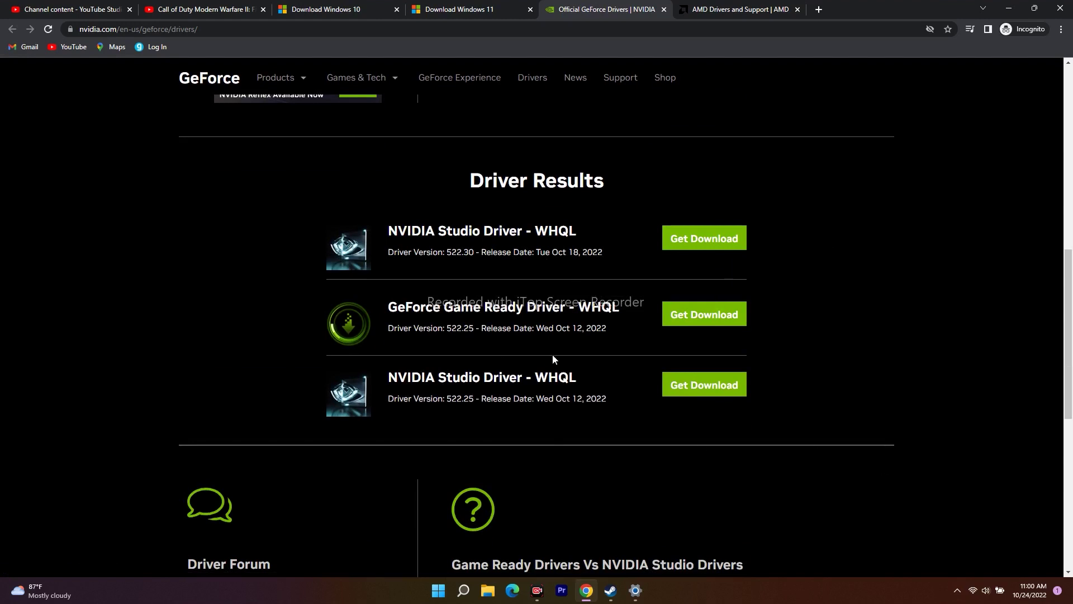
scroll(414, 298, up, 2)
scroll(559, 290, down, 2)
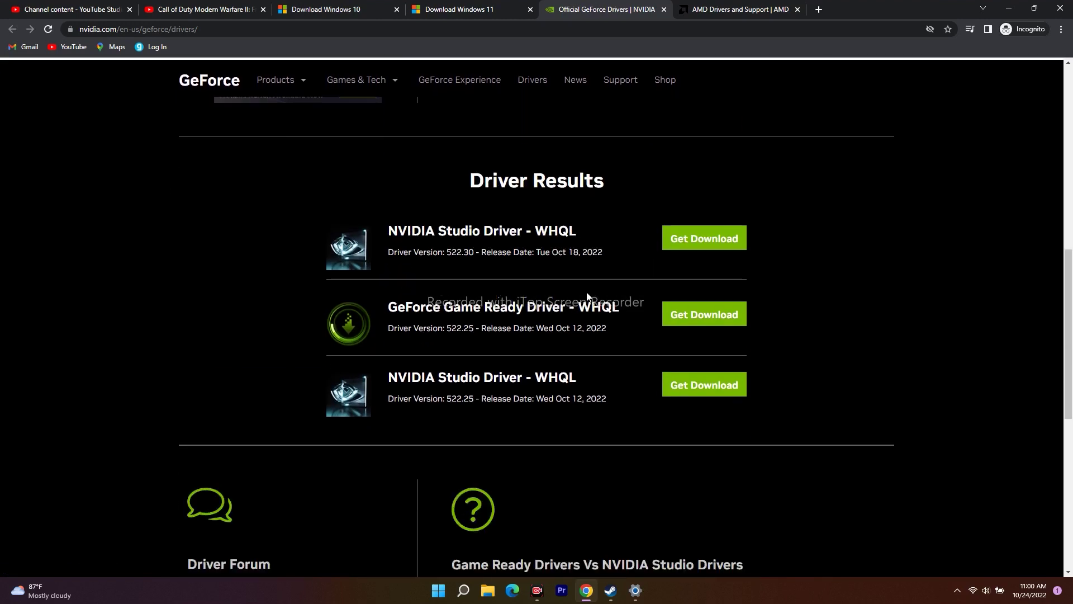
On AMD's Drivers and Support page, select Graphics, AMD Radeon 5600 Series, AMD Radeon RX 5600 Series and AMD Radeon RX 5600 XT, then minimize Chrome.
click(732, 9)
scroll(776, 292, down, 3)
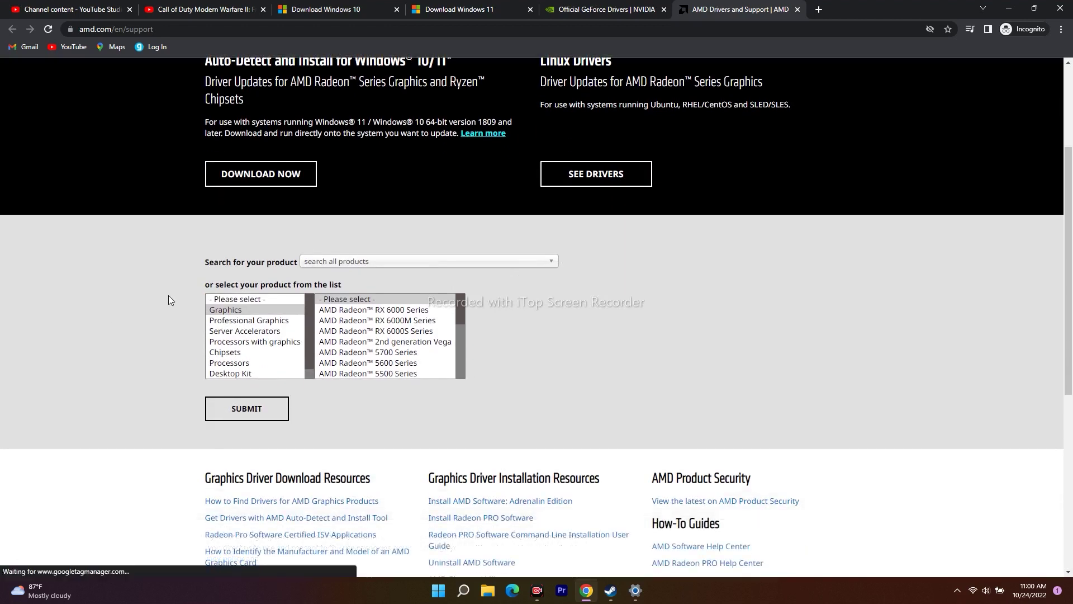
click(234, 310)
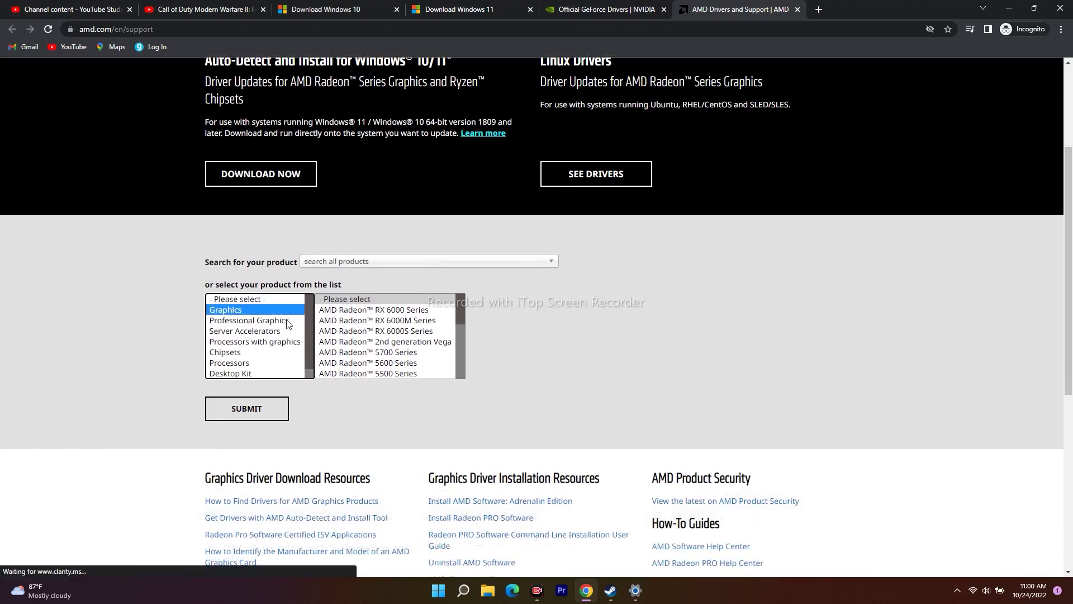
scroll(405, 321, down, 1)
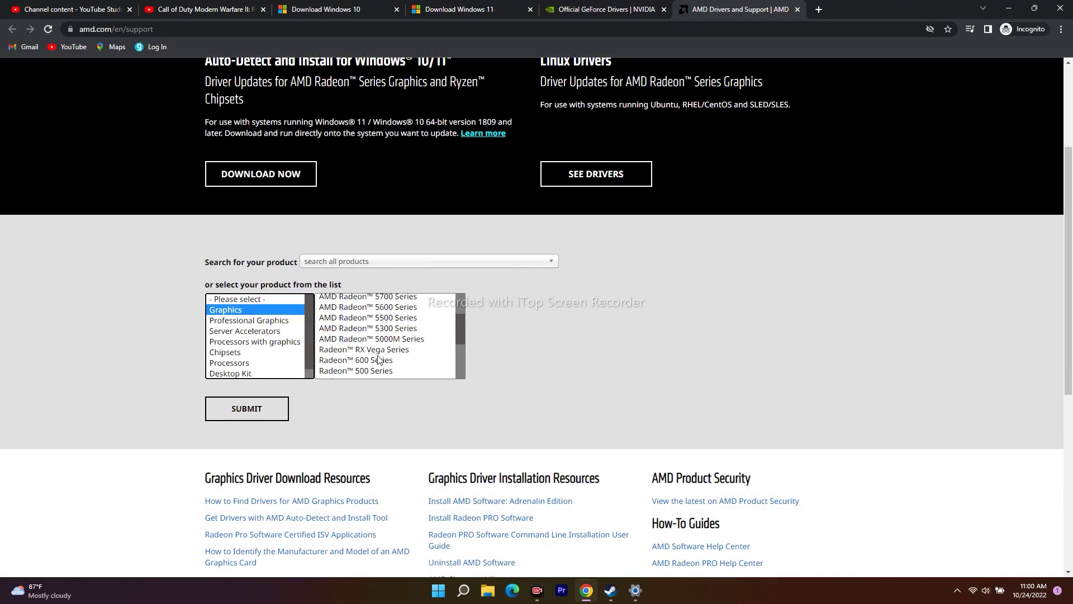
click(397, 309)
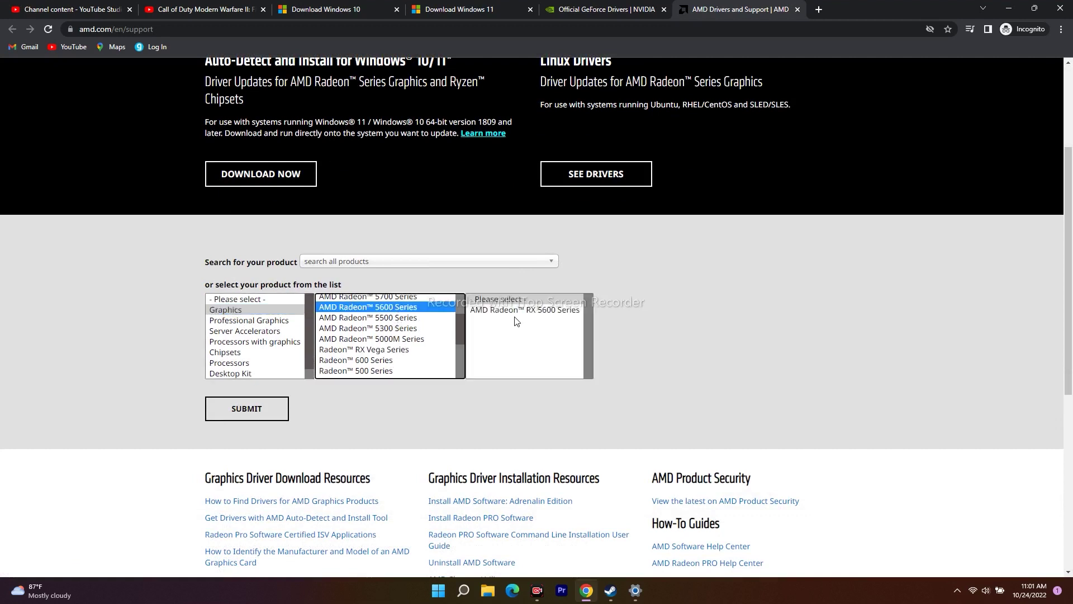
click(541, 311)
click(658, 312)
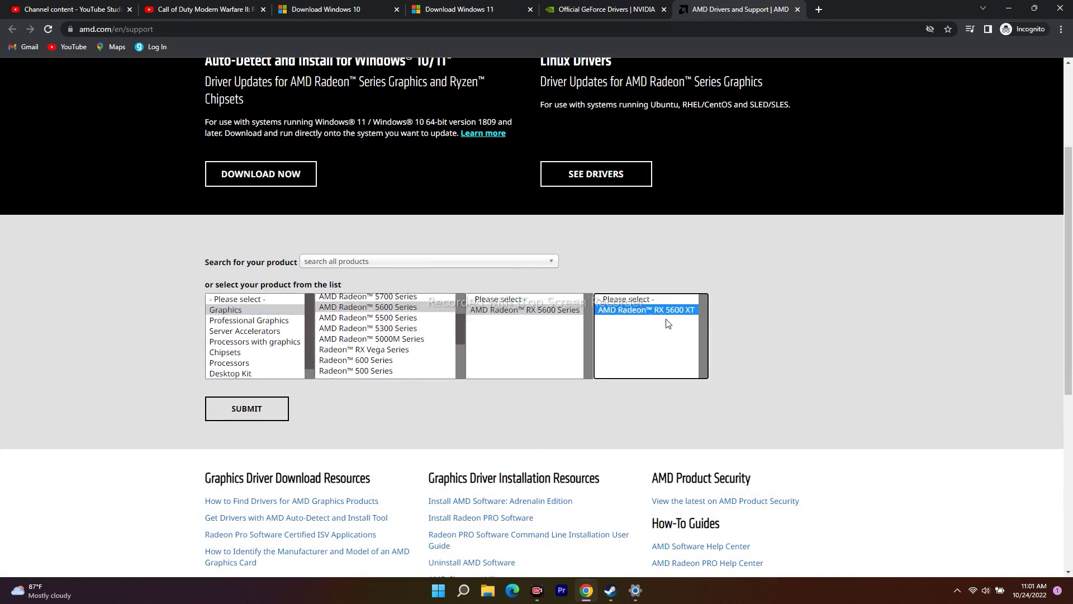
scroll(831, 349, up, 2)
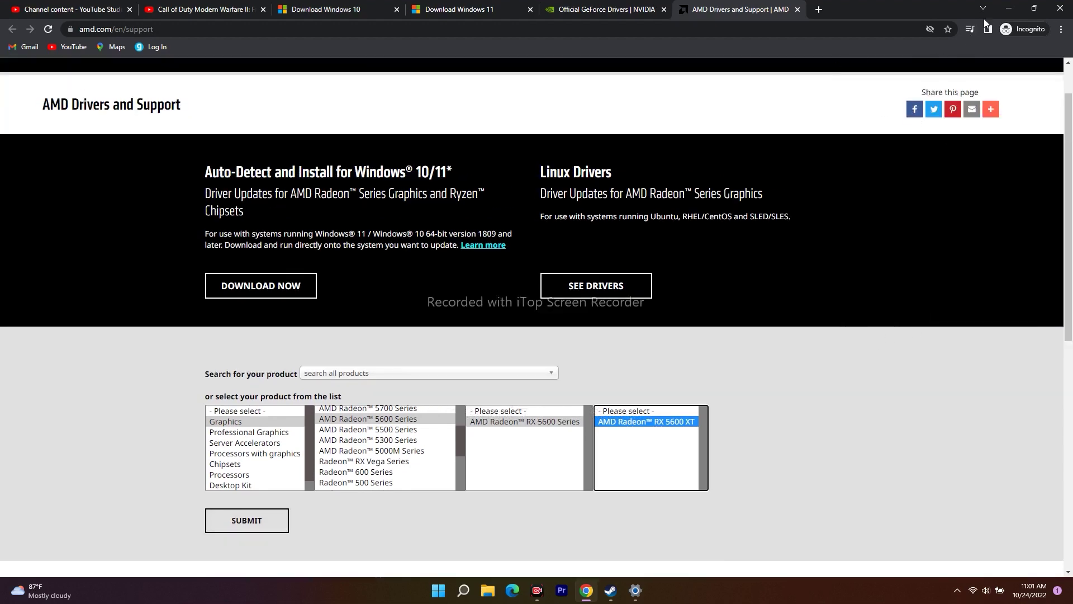
click(1008, 9)
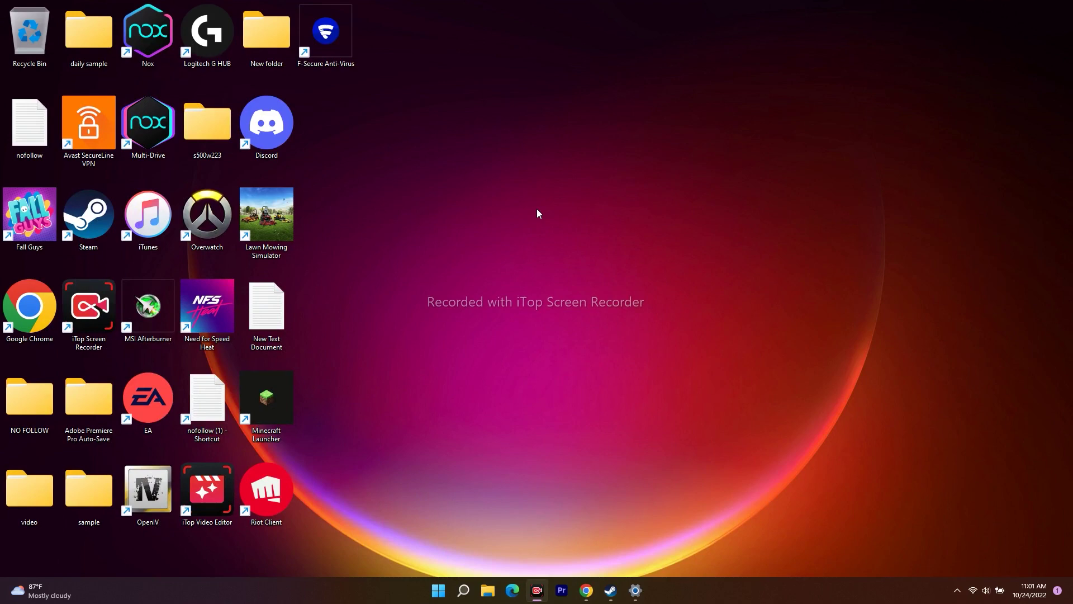
Switch to Steam, view its Store front page and minimize Steam.
click(610, 589)
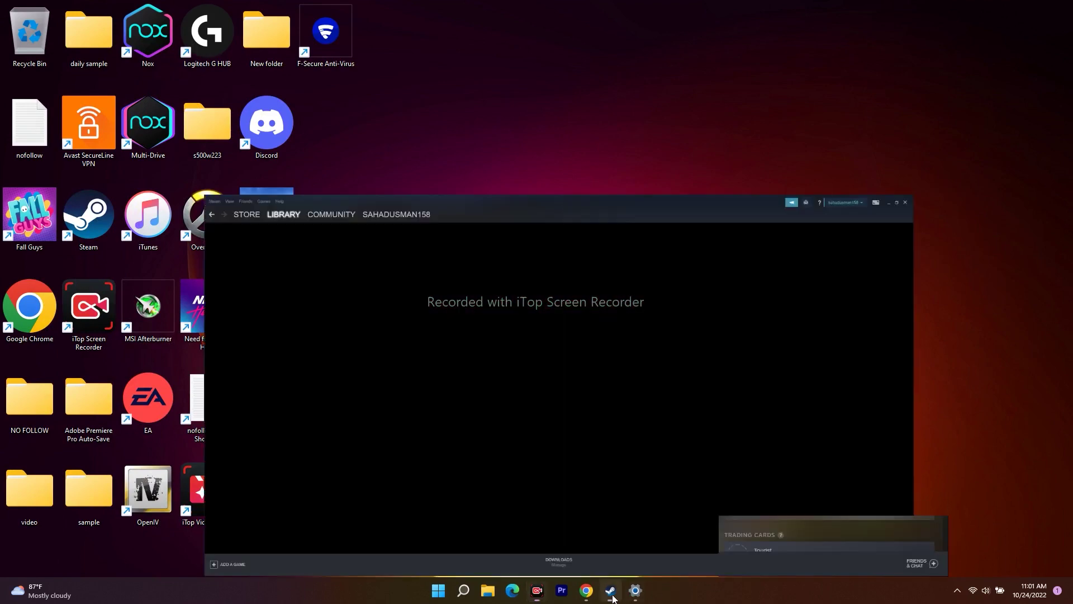
click(55, 33)
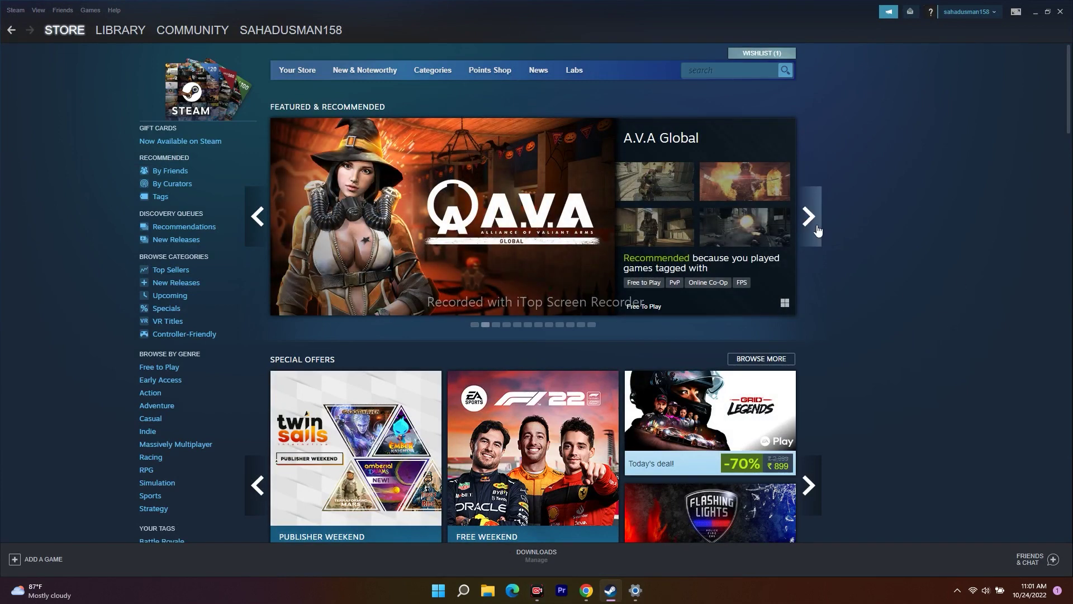
click(1035, 12)
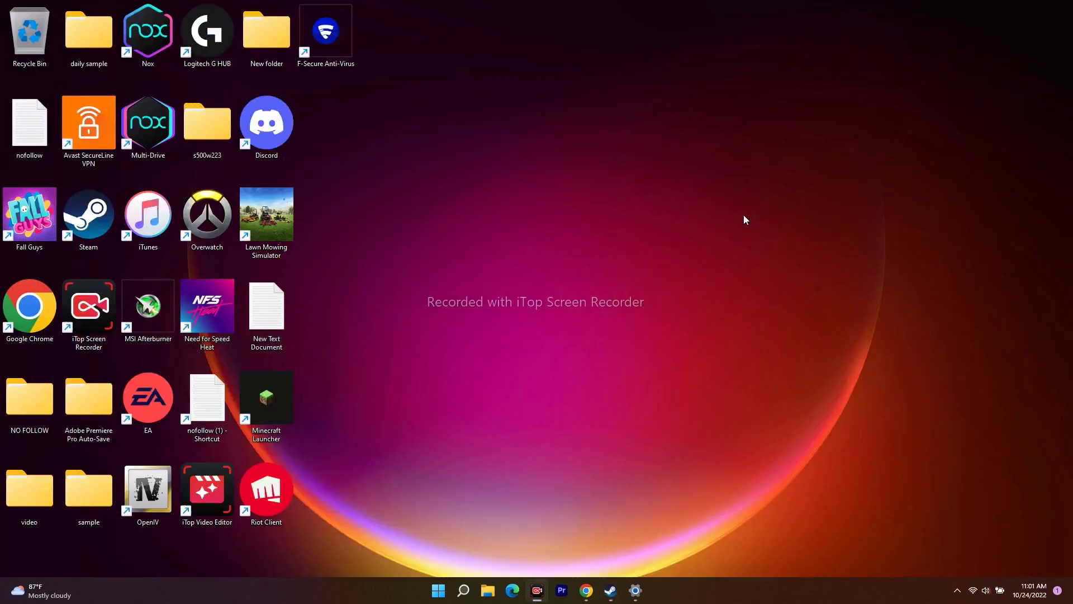
Close the open Settings window, reopen Windows Settings from the search and view the Windows Update page.
click(635, 590)
click(1060, 9)
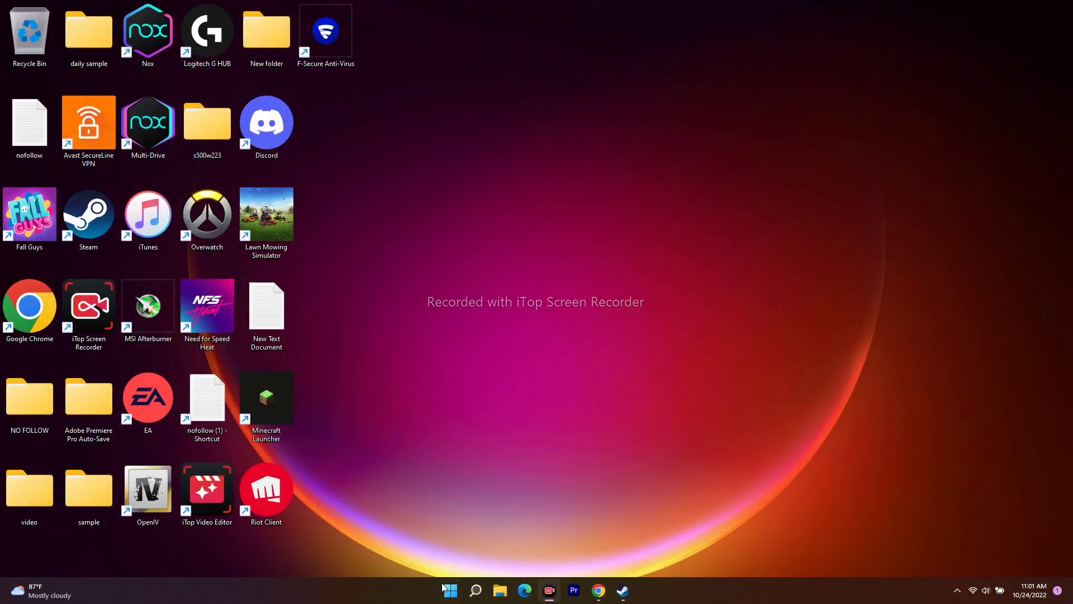
click(475, 590)
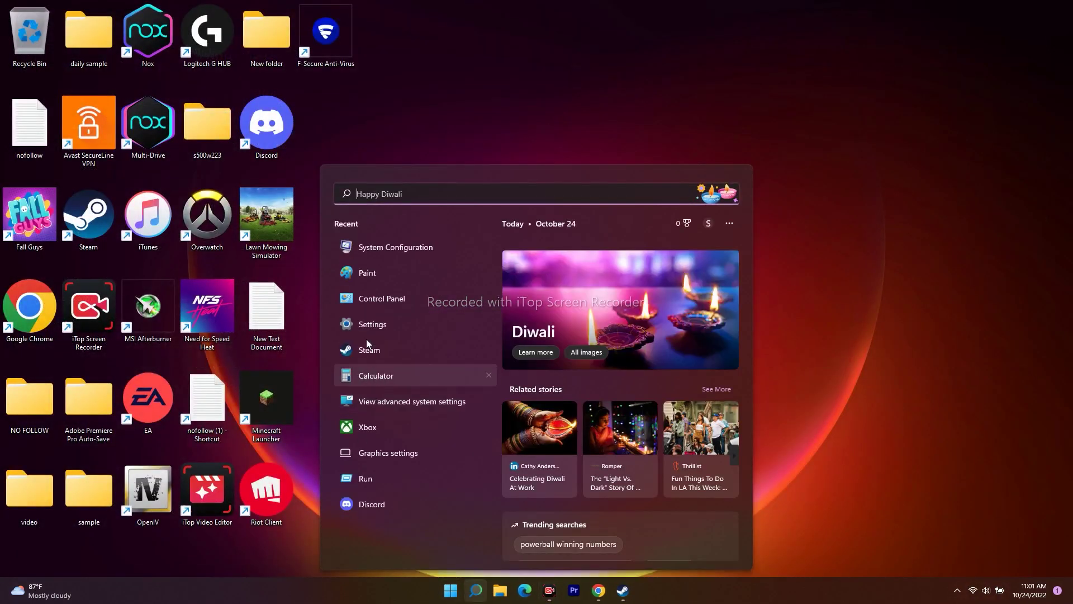
click(370, 317)
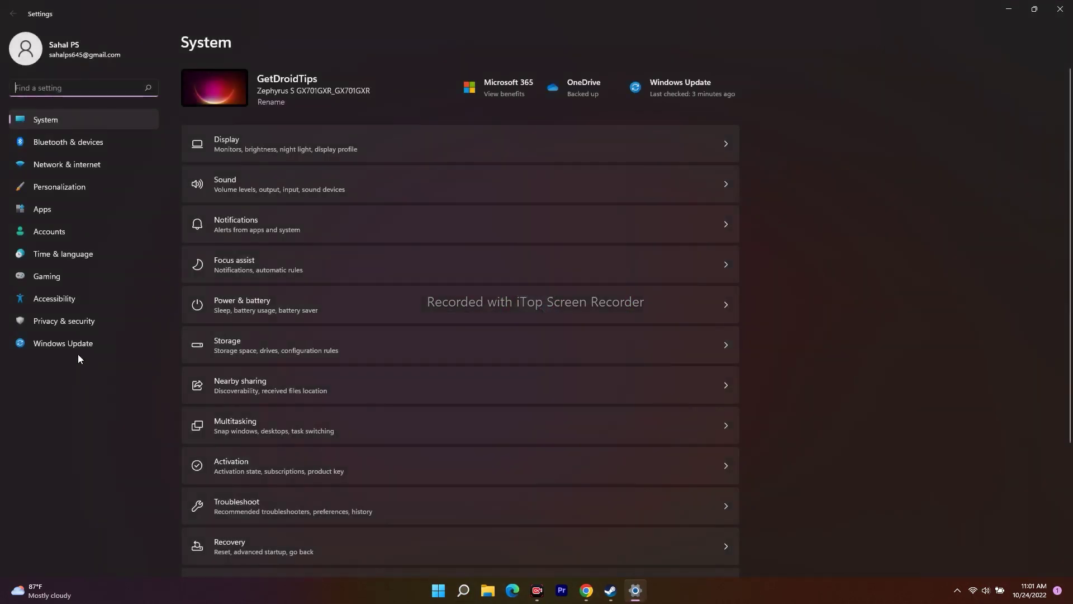
click(60, 343)
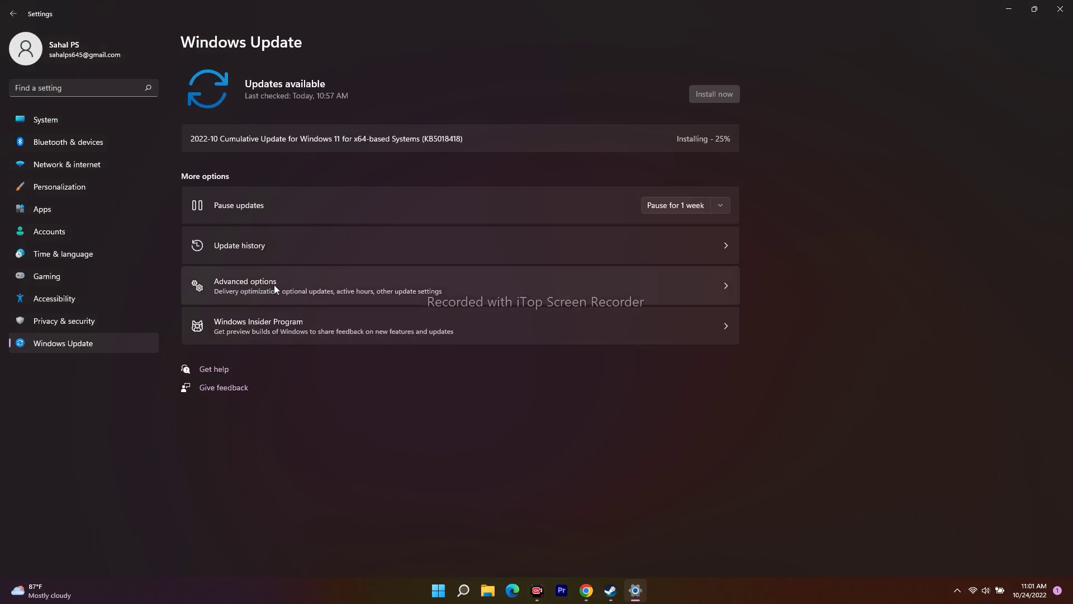
Open Windows Update's Advanced options, open Restart apps and look through the Sign-in options page.
click(274, 286)
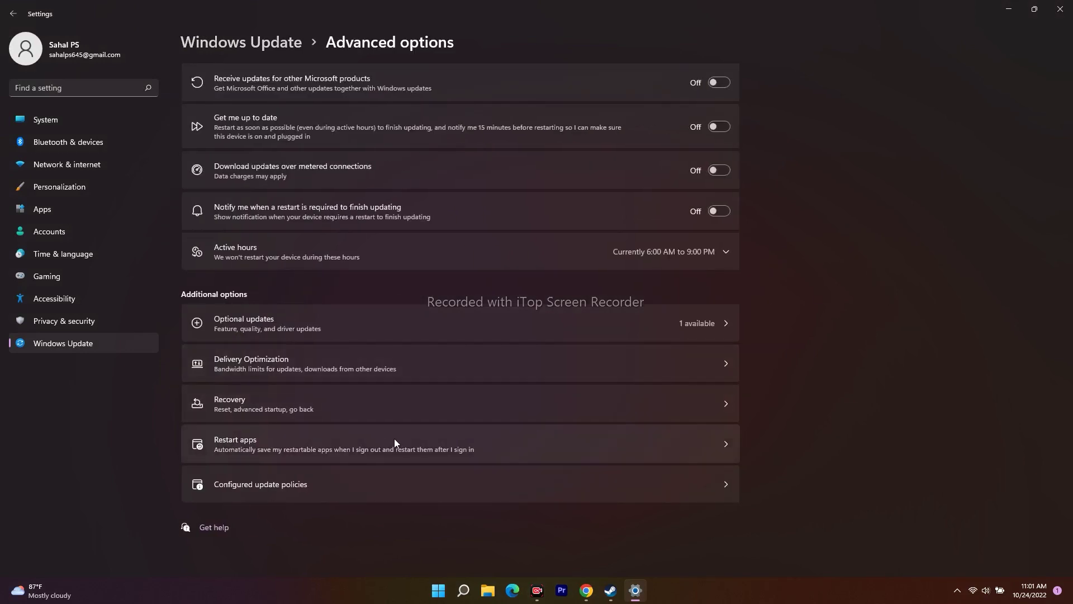
click(316, 439)
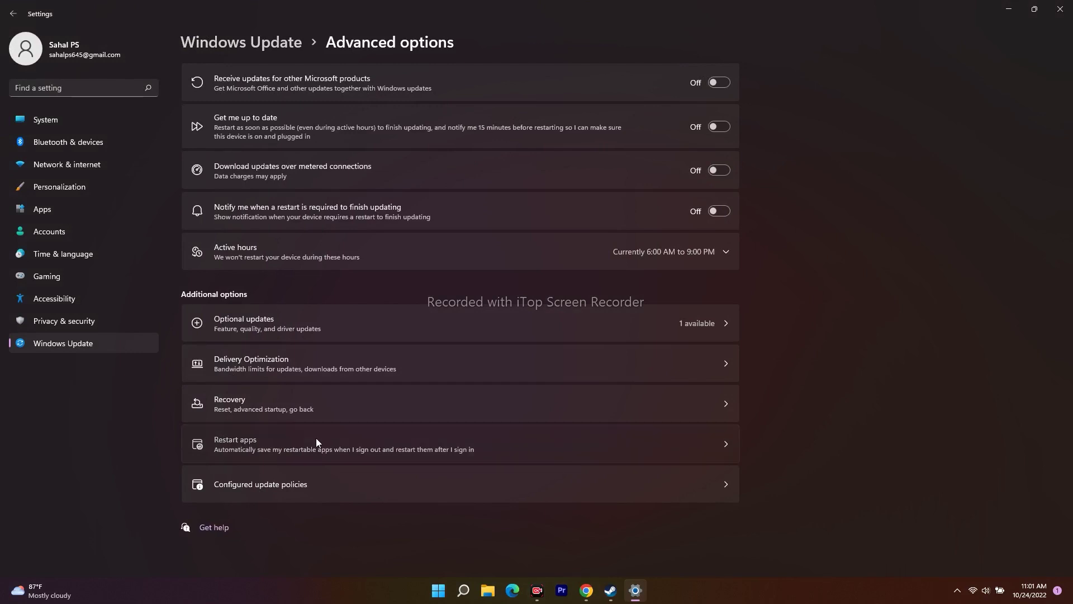
scroll(884, 305, down, 4)
scroll(884, 305, up, 4)
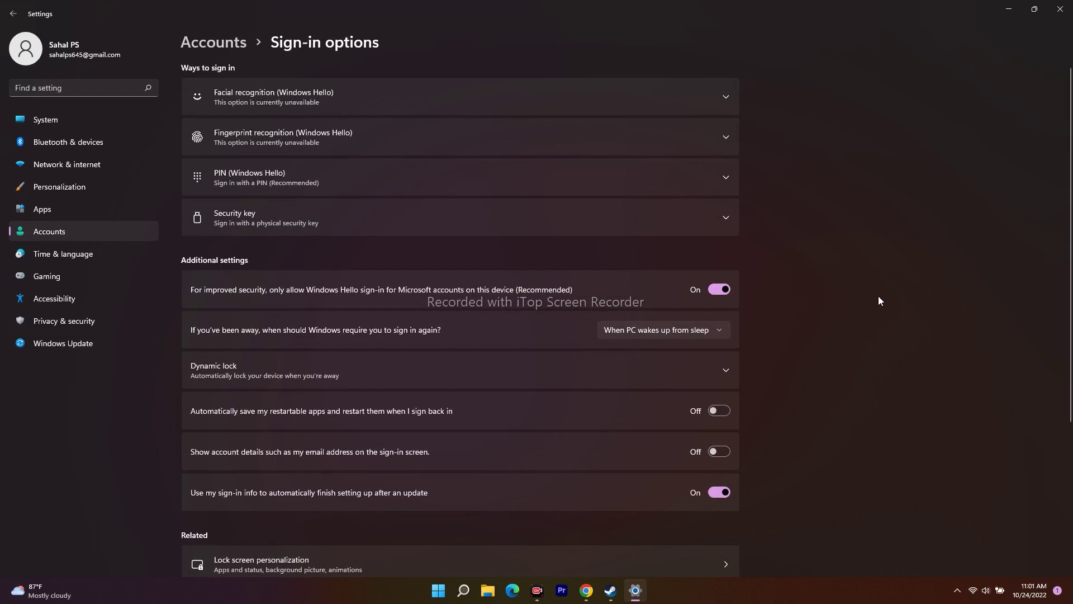
Return to Advanced options, view the Recovery page and close the Settings window.
click(13, 14)
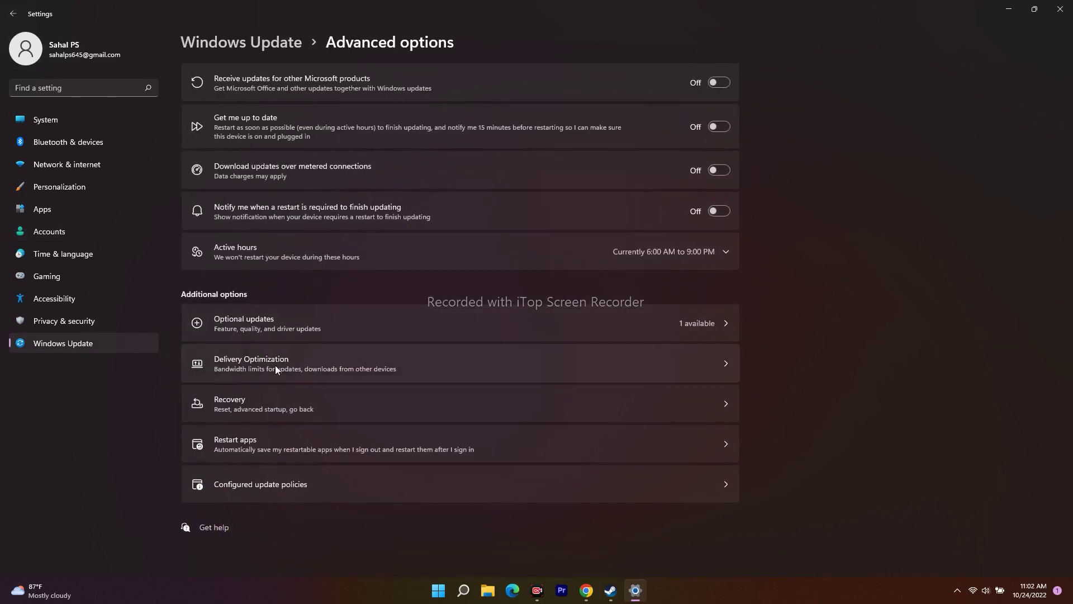
click(226, 400)
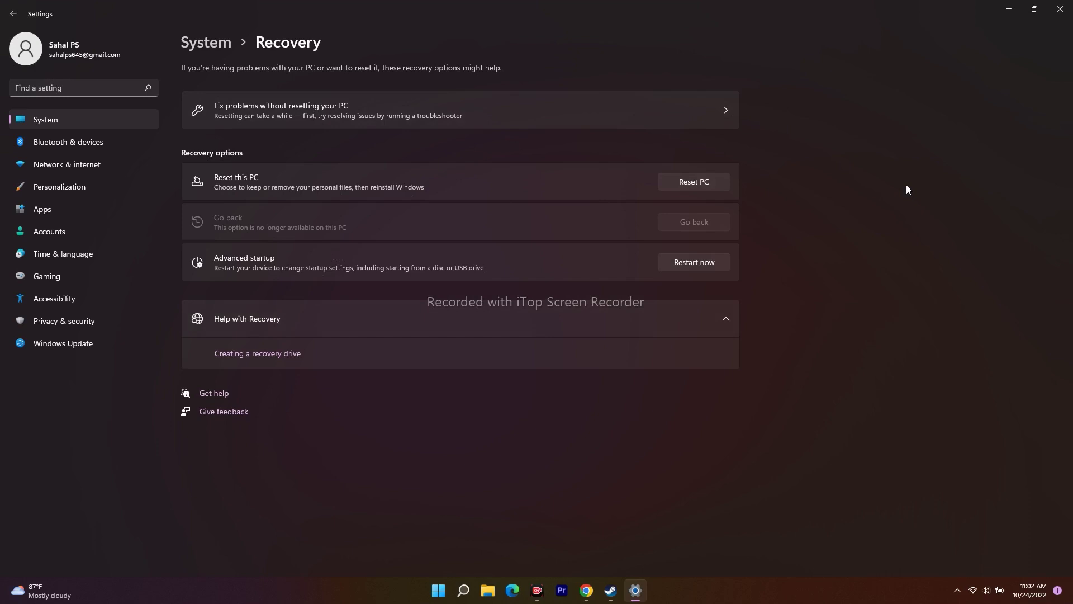
click(1060, 9)
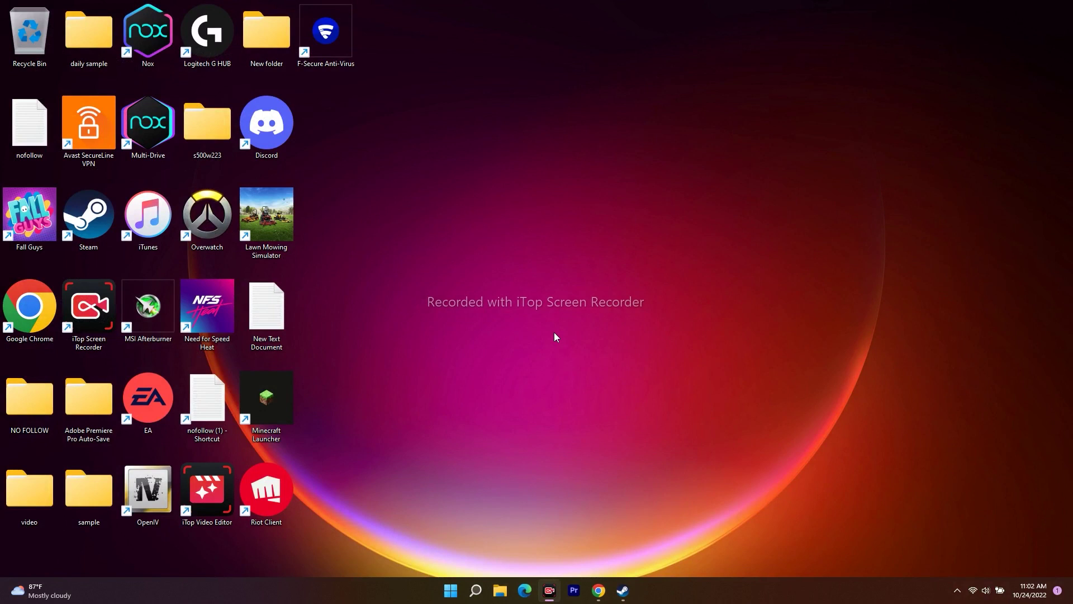
Switch to Steam, advance the featured games carousel on the Store page and minimize Steam.
click(623, 589)
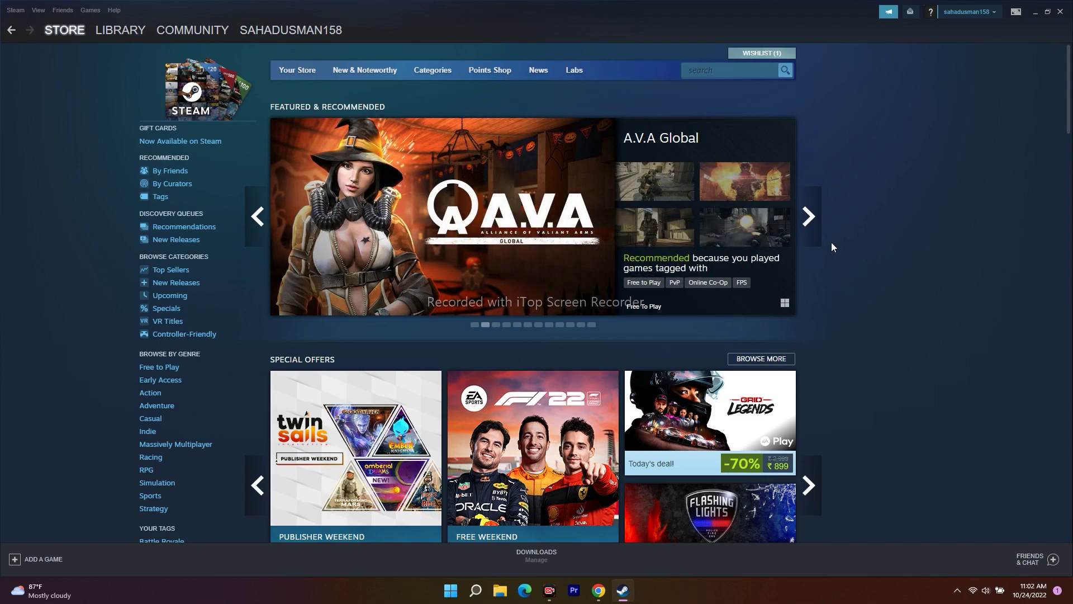
click(810, 215)
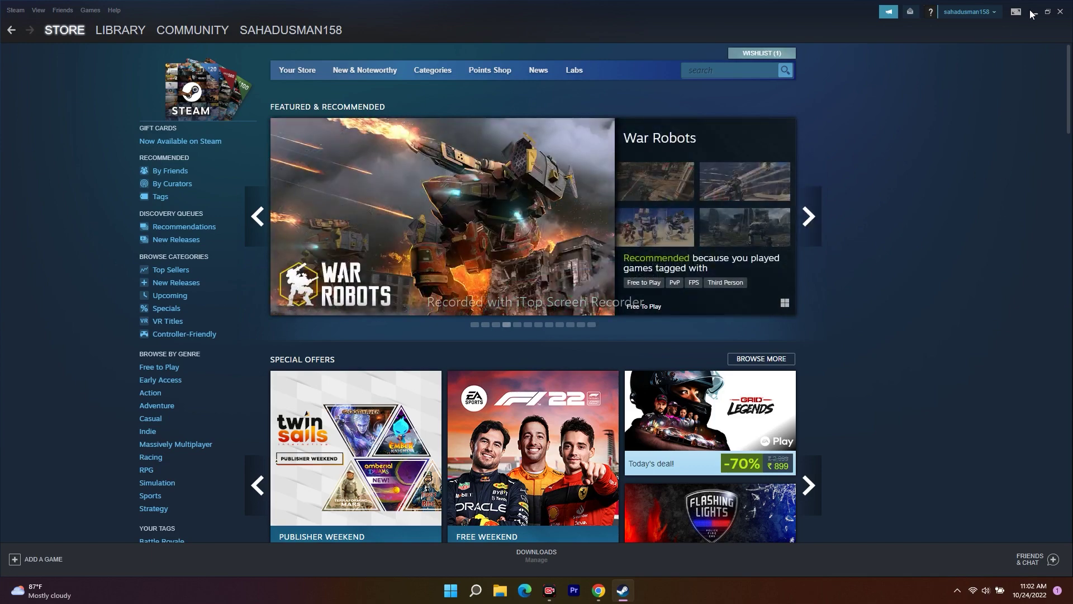
click(1032, 13)
Switch to Chrome and view the Channel content page in YouTube Studio.
click(597, 590)
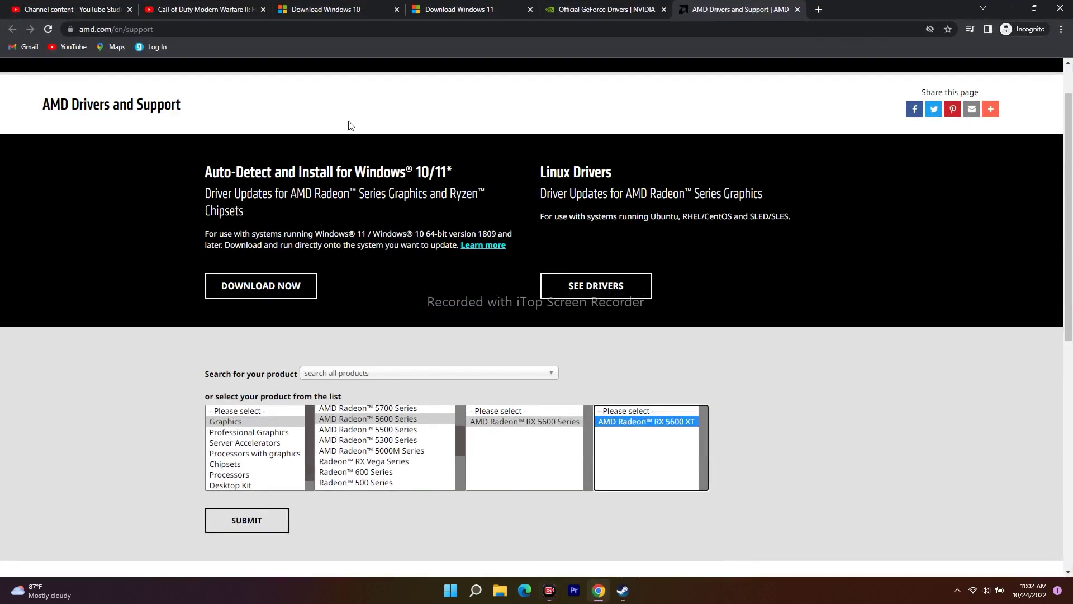
click(66, 7)
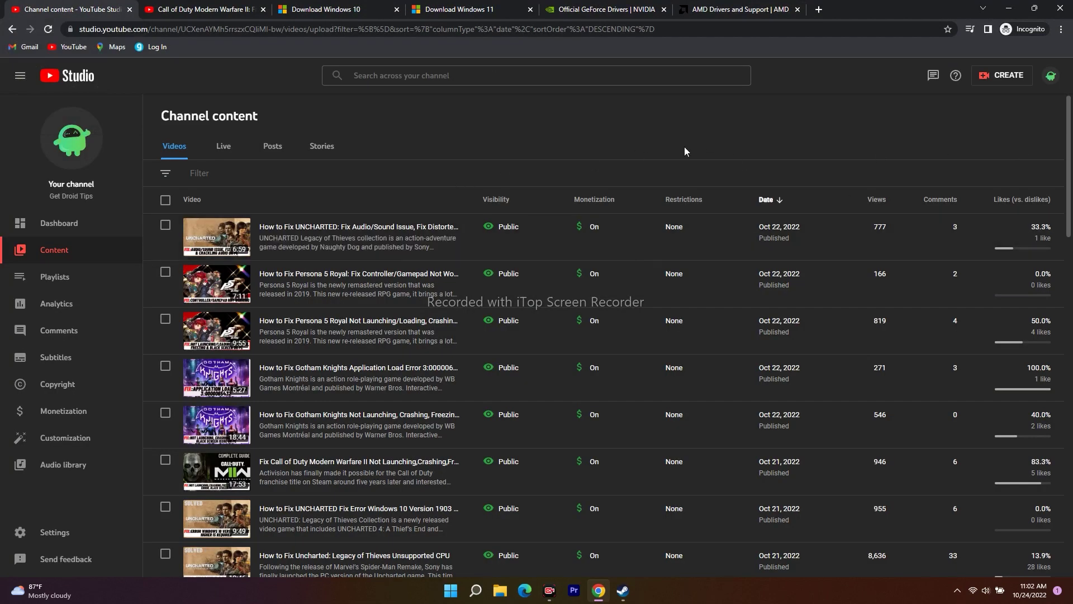
In a new browser tab, search for "gogle", open the Google Chrome Browser result and close the extra tab it opens.
click(819, 10)
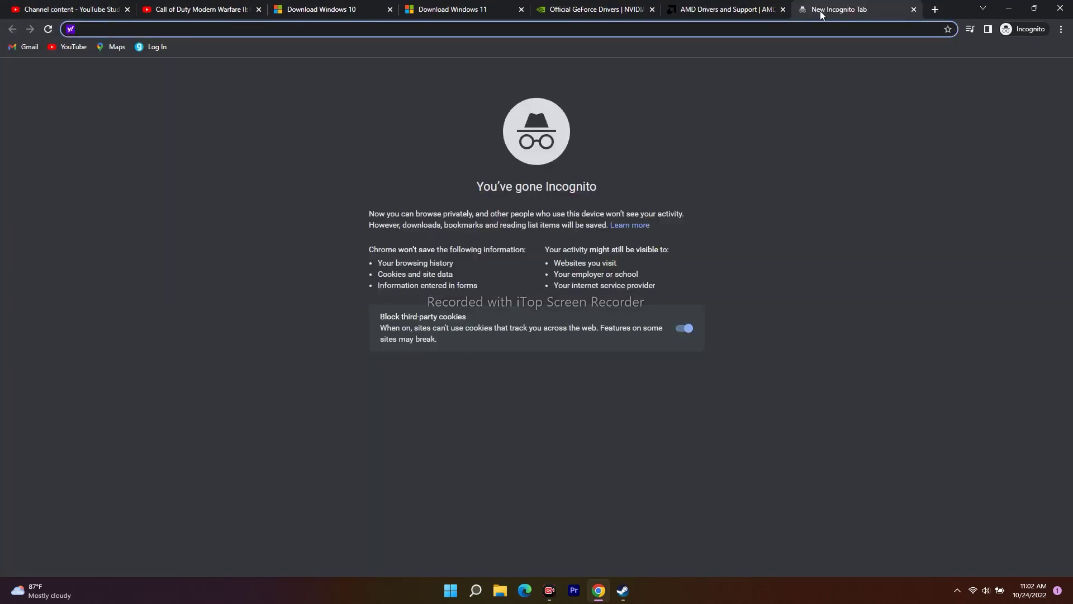
text(gogle)
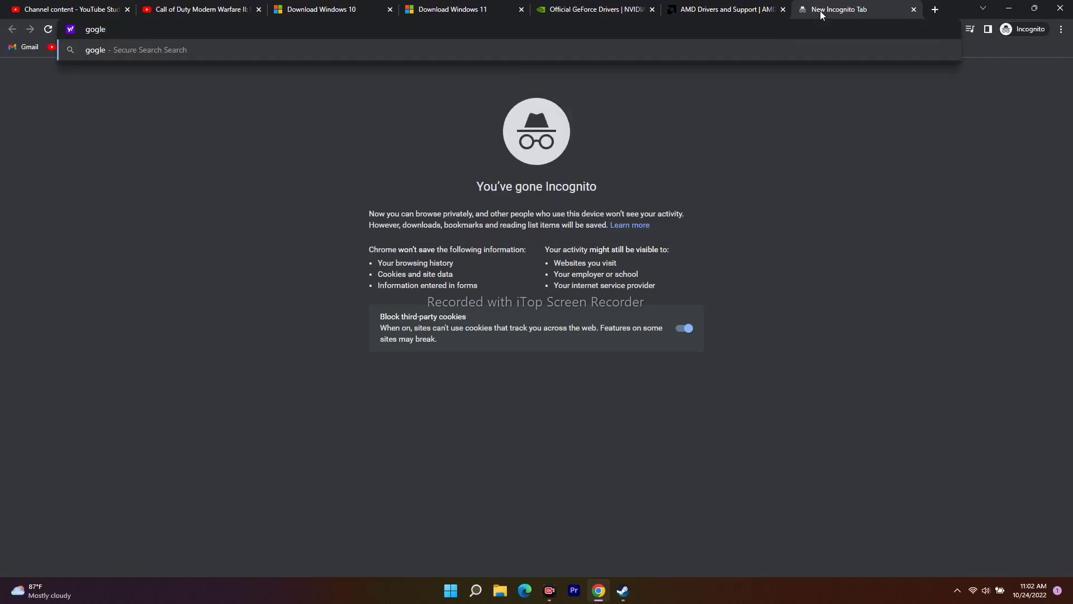
key(Return)
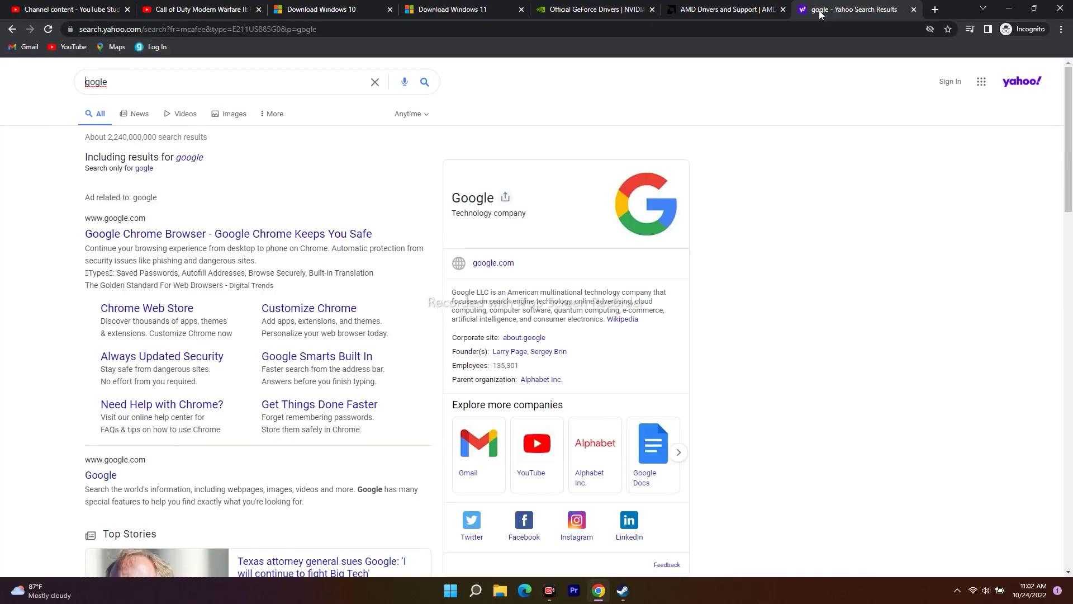
click(163, 234)
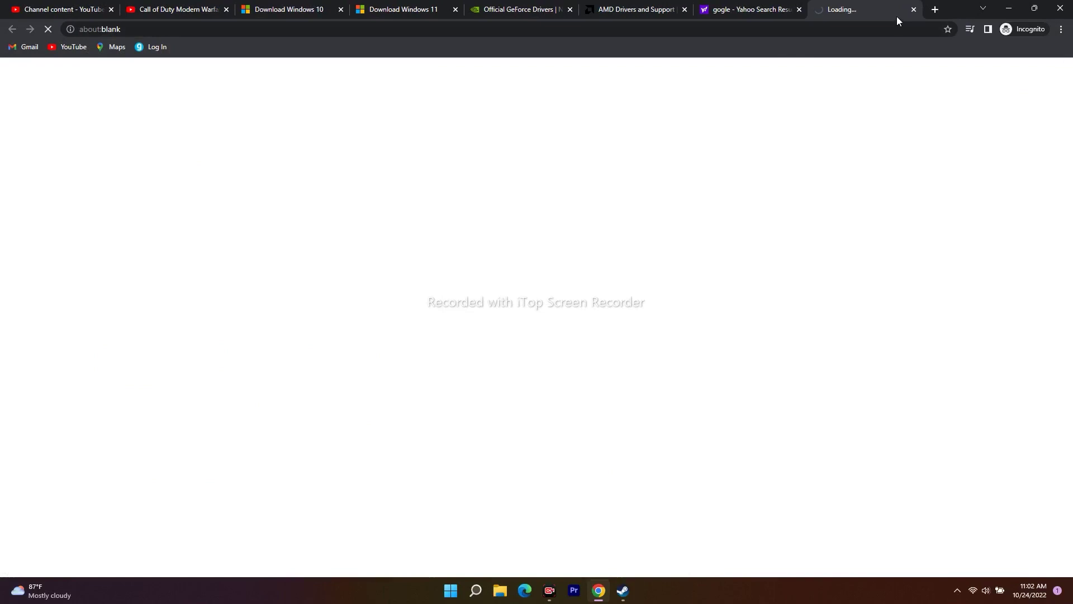
click(913, 10)
Load google.com in place of the Yahoo search results.
click(437, 31)
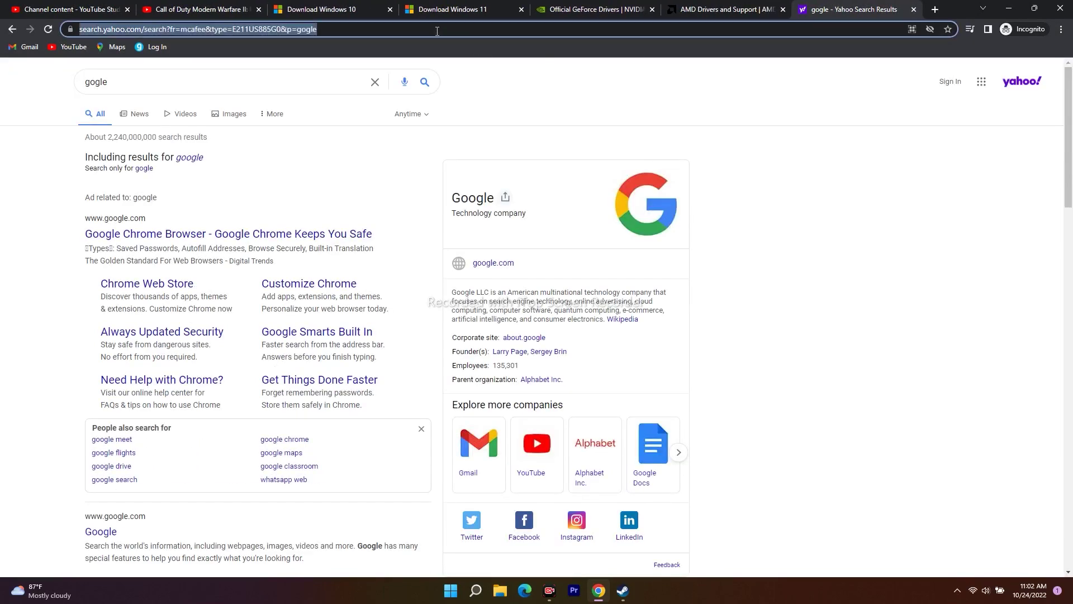
text(google)
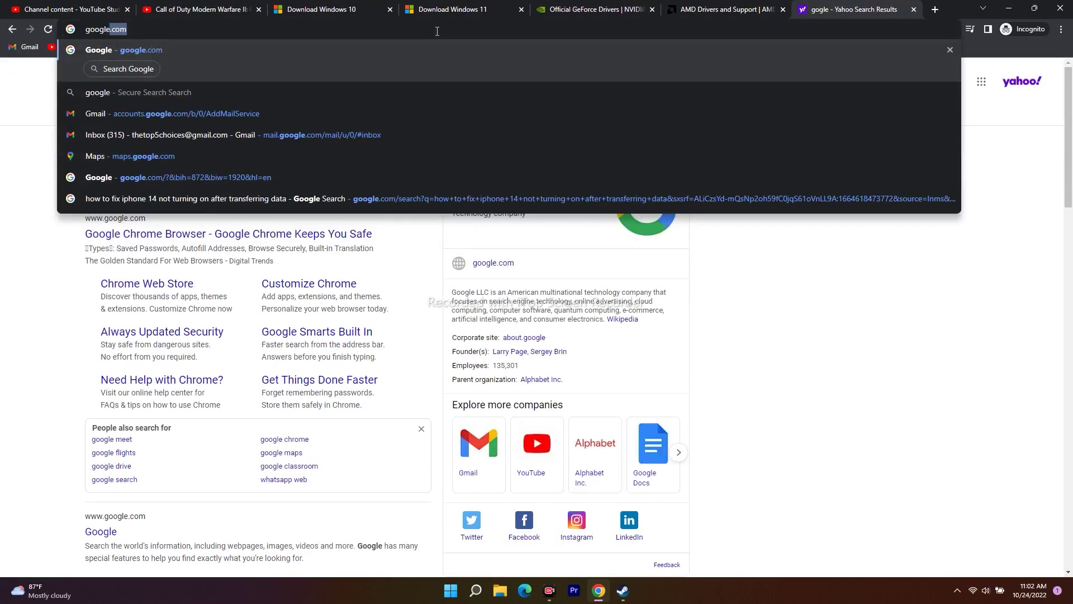
key(Return)
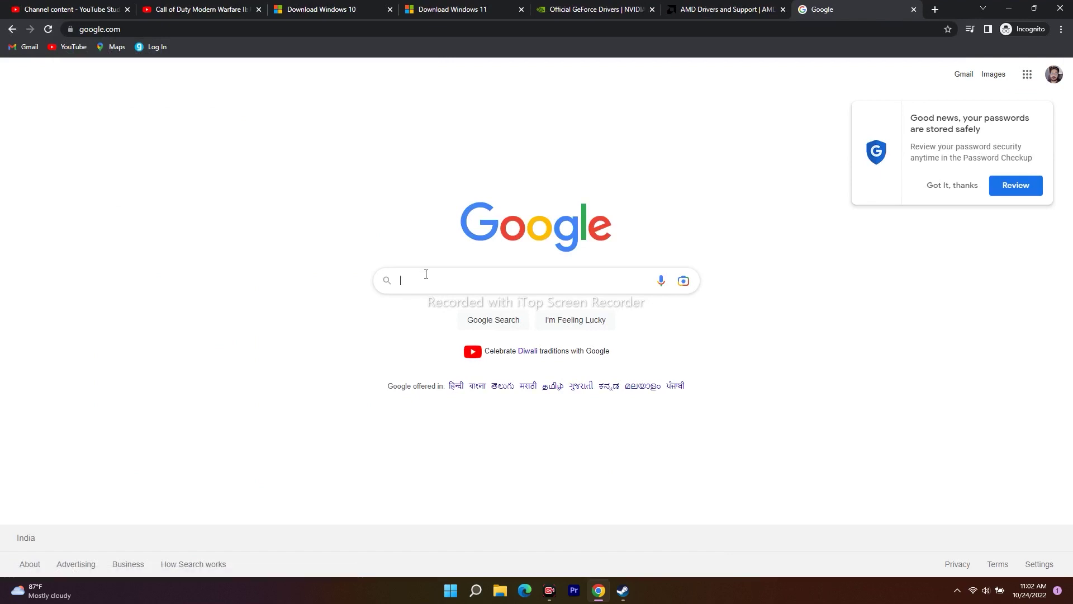
Search Google for "getdroidtips" and open the Get Droid Tips website from the results.
click(426, 273)
text(getdroidtips)
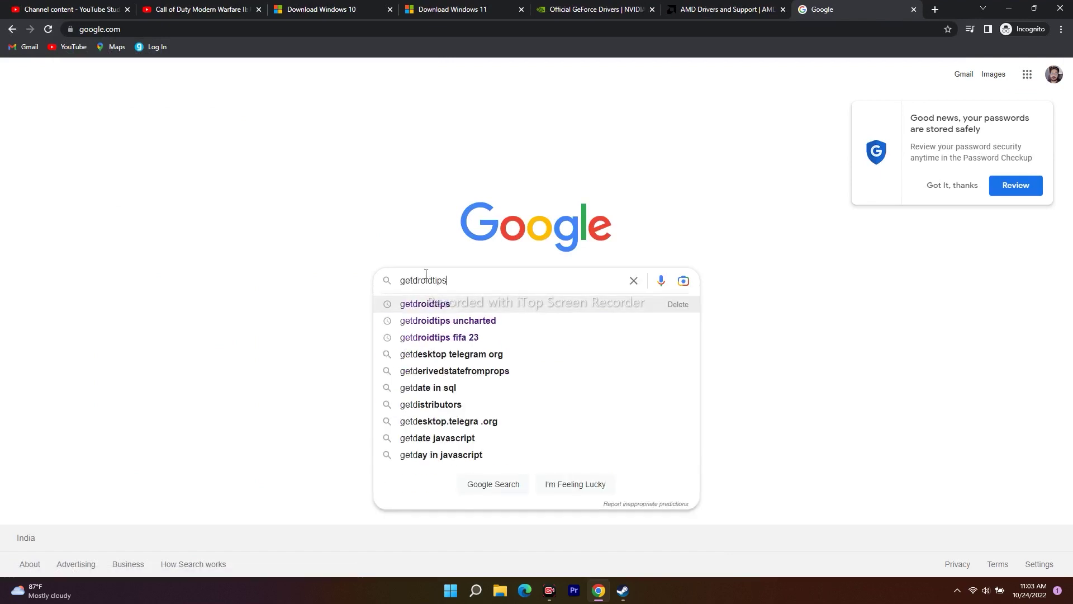
key(Down)
key(Return)
click(254, 180)
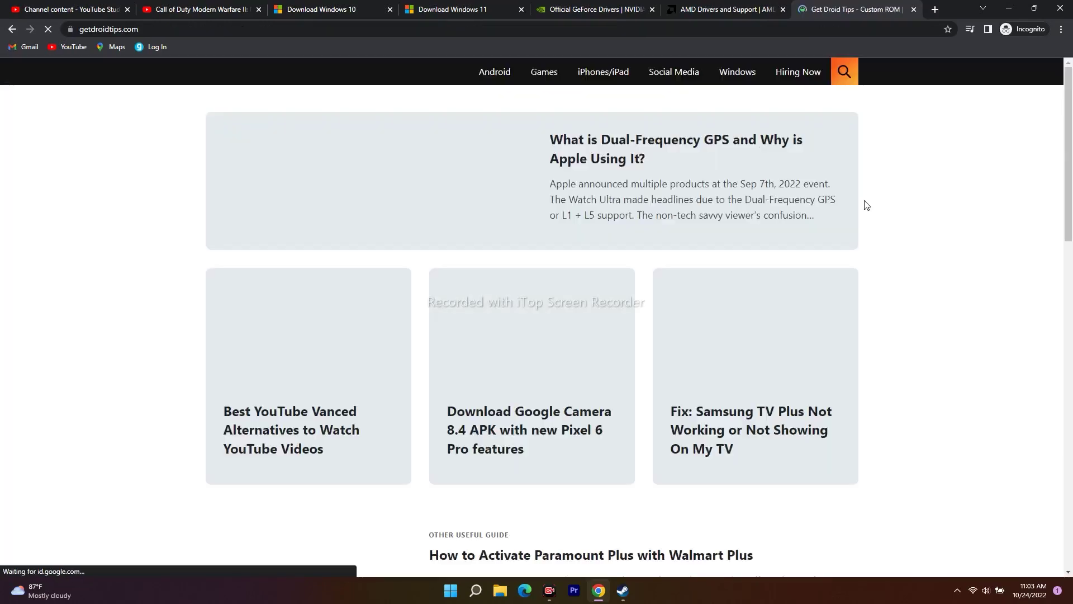
Examine the featured articles and the list of recent posts on the Get Droid Tips home page.
scroll(1027, 263, down, 3)
scroll(1027, 262, down, 5)
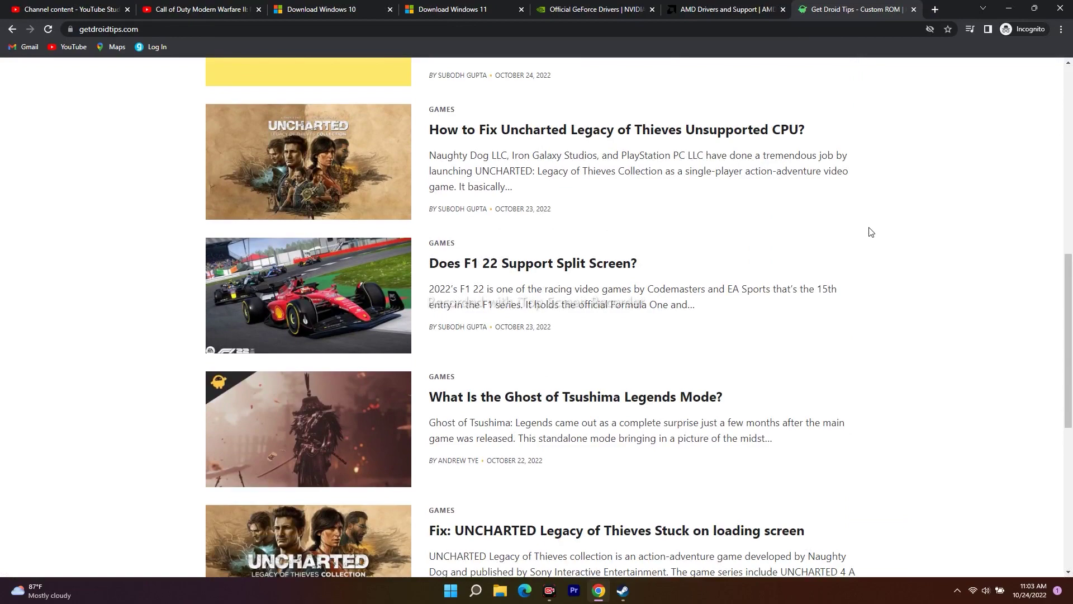
scroll(937, 234, down, 5)
scroll(986, 354, up, 7)
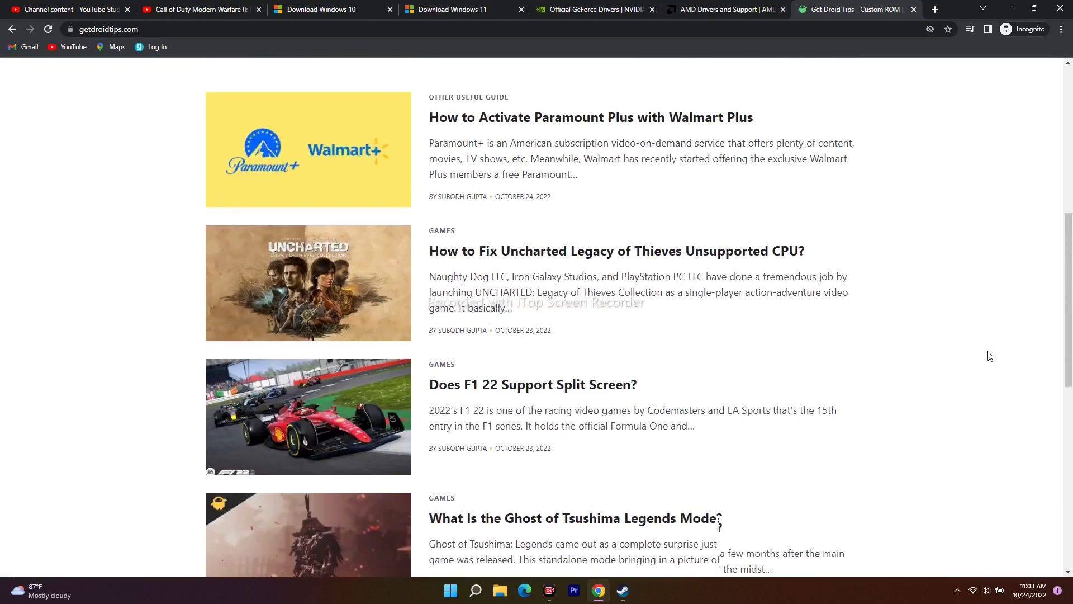
scroll(988, 358, up, 7)
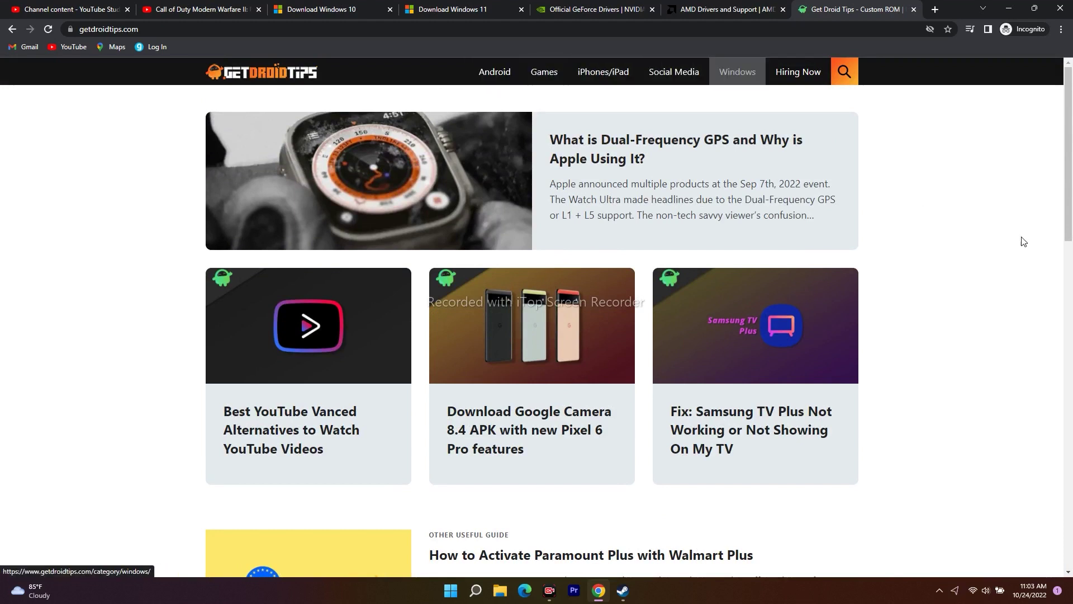
scroll(1023, 241, down, 9)
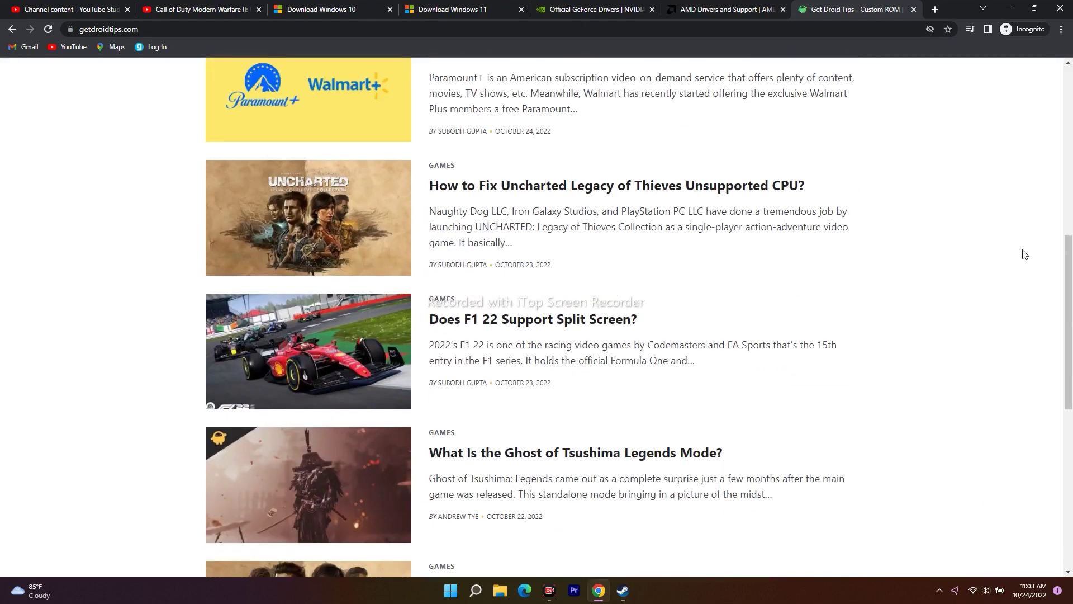
scroll(1024, 254, up, 9)
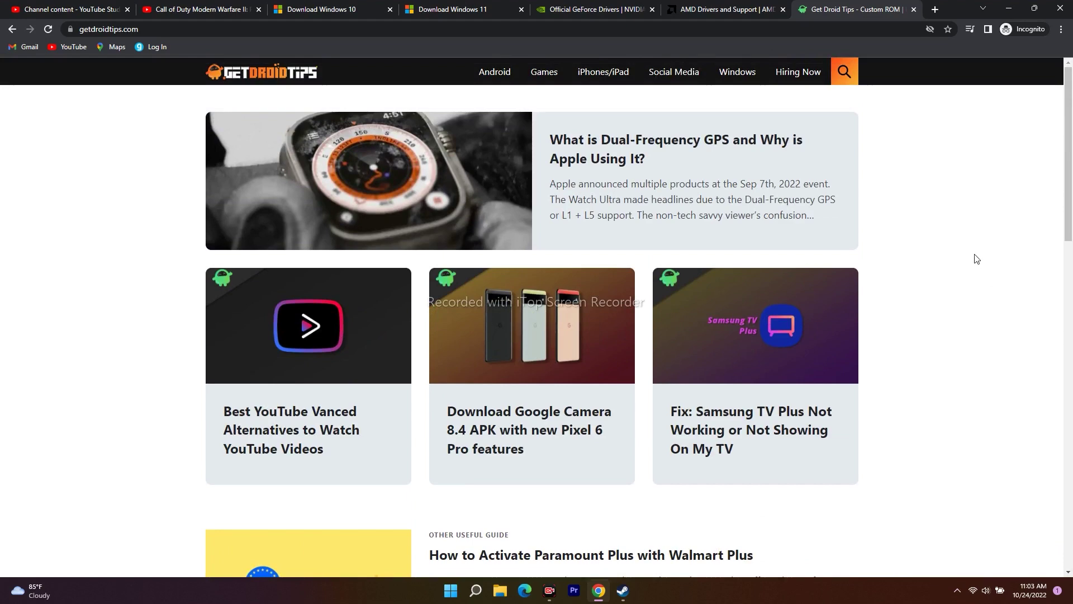
scroll(976, 259, down, 9)
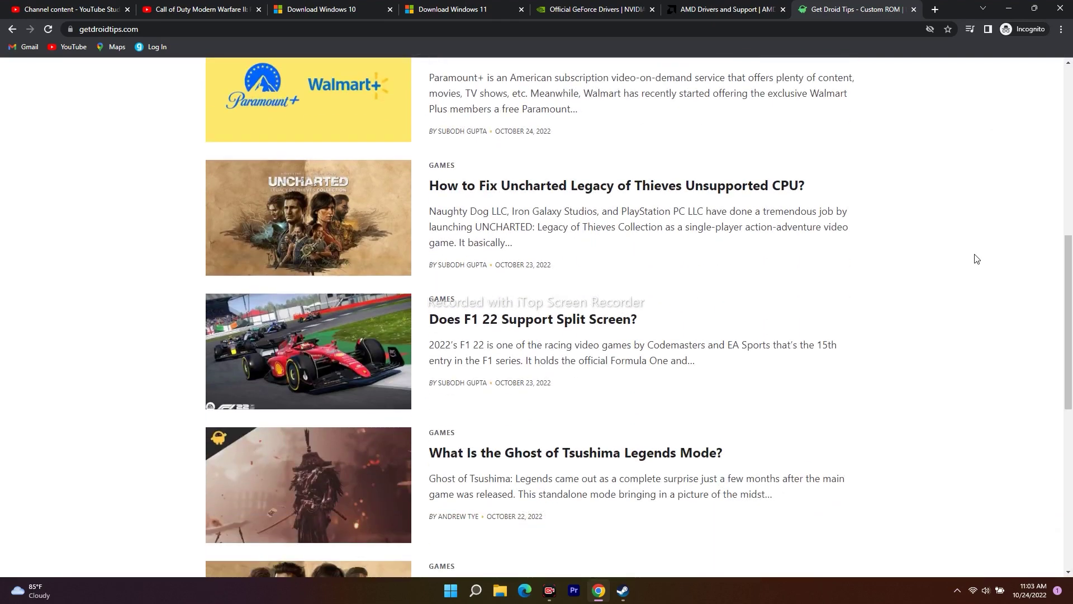
scroll(976, 258, up, 10)
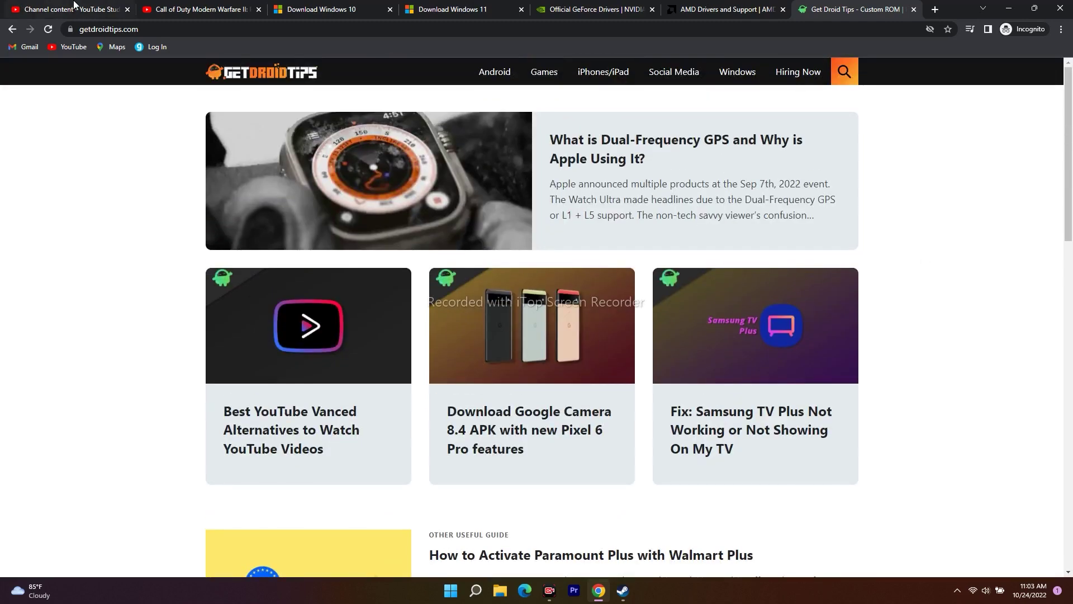
Return to YouTube Studio's Channel content page and minimize Chrome.
click(67, 9)
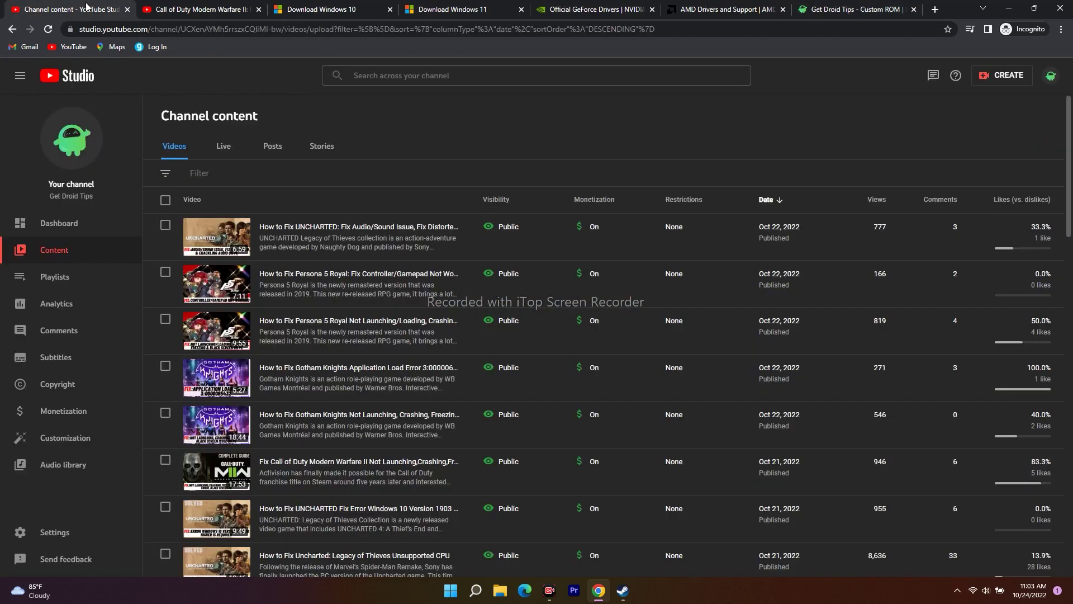
click(1013, 8)
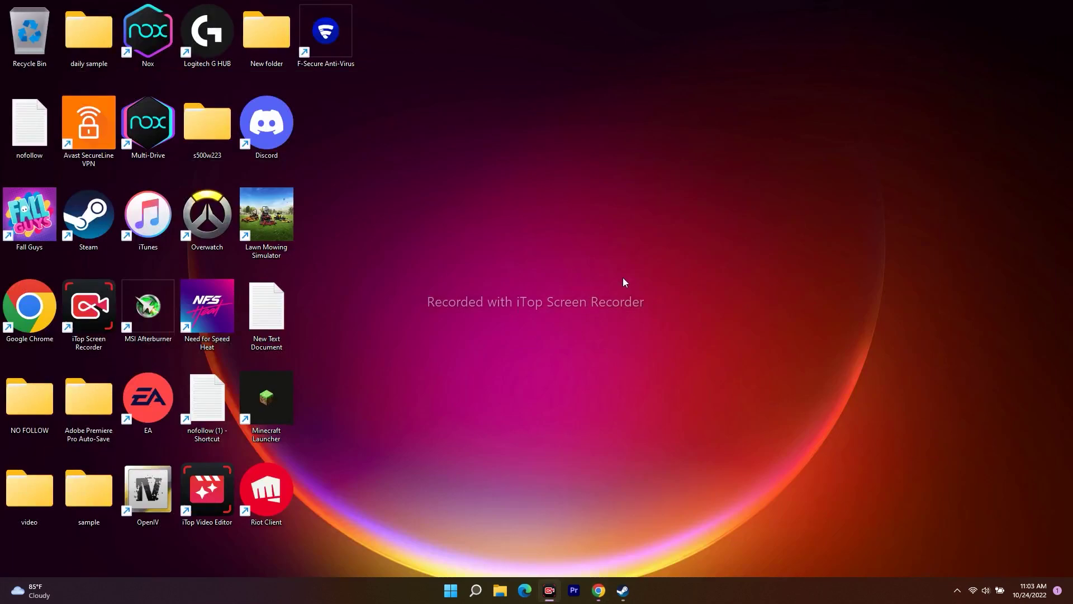